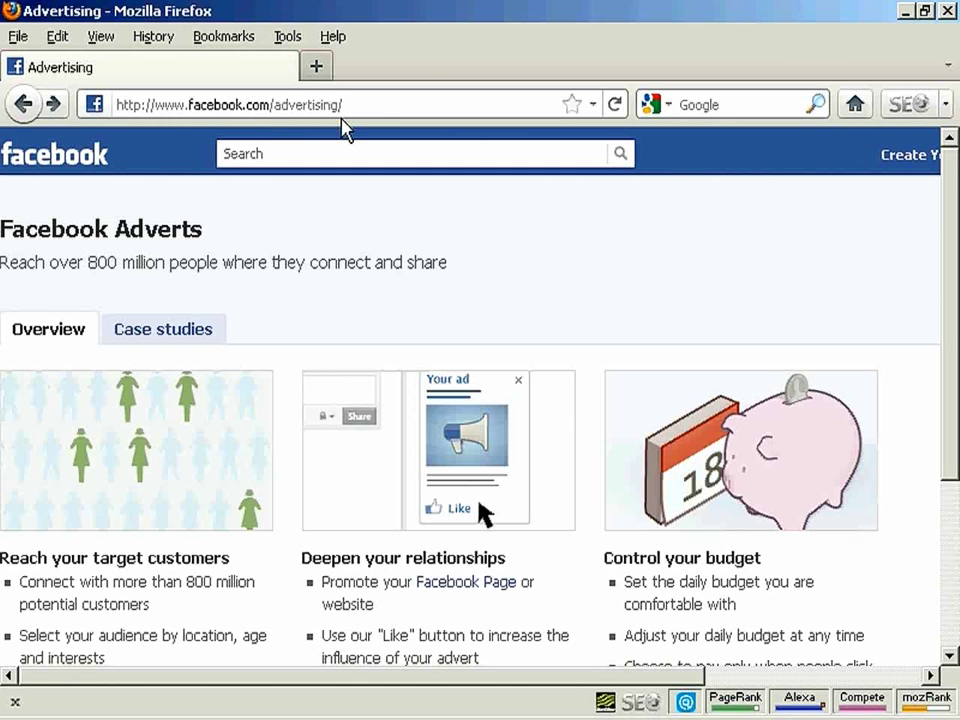
pyautogui.moveTo(655, 688); pyautogui.dragTo(825, 688)
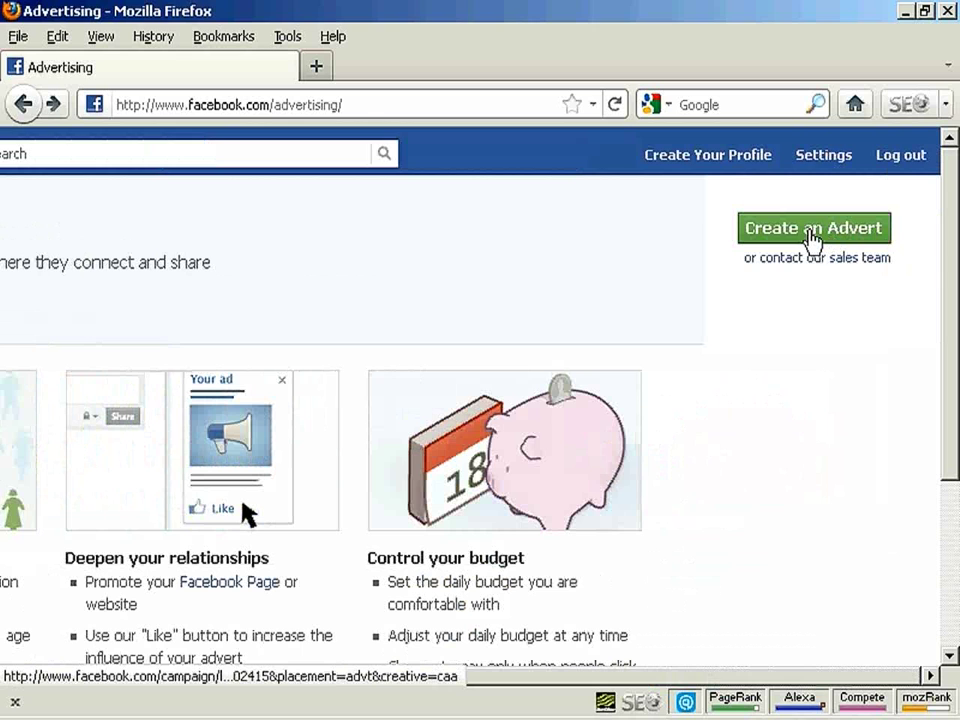
pyautogui.click(811, 238)
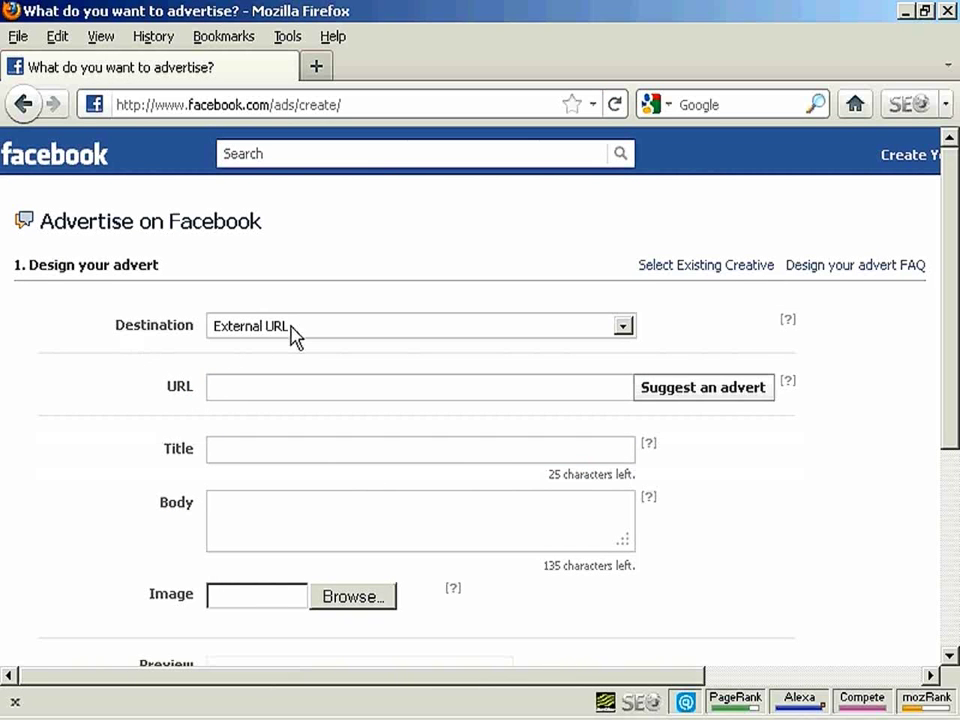
pyautogui.click(226, 389)
pyautogui.write('http://www.samowen.info')
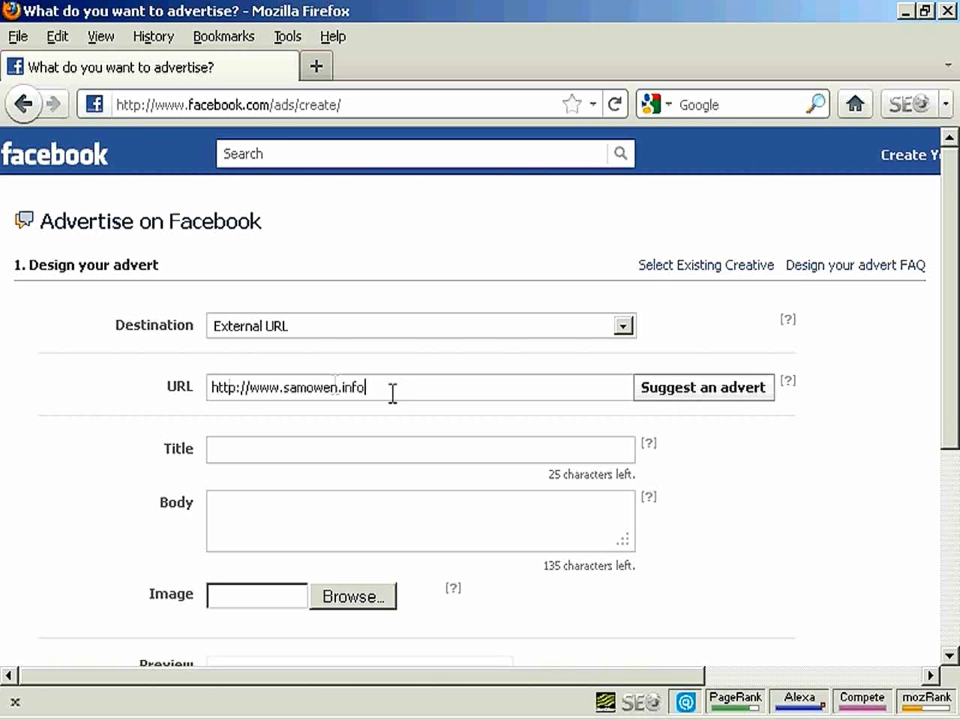
# - Switch to OpenOffice.org Writer, copy the headline line, and paste it as the advert's title in Firefox
pyautogui.click(227, 449)
pyautogui.hotkey('alt', 'Tab')
pyautogui.moveTo(343, 293); pyautogui.dragTo(137, 289)
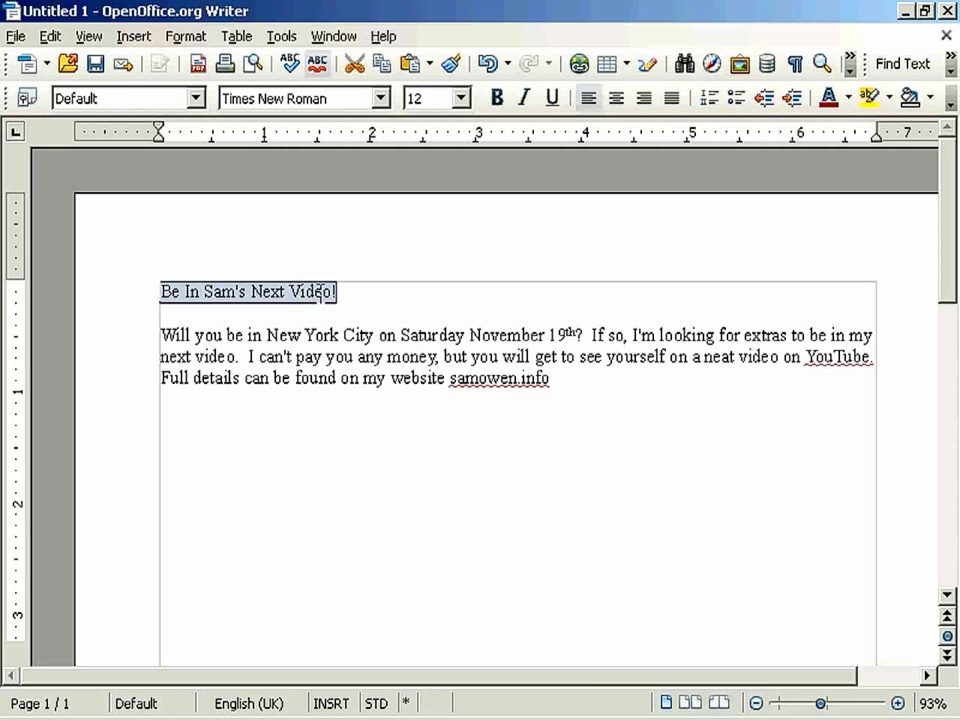
pyautogui.rightClick(320, 291)
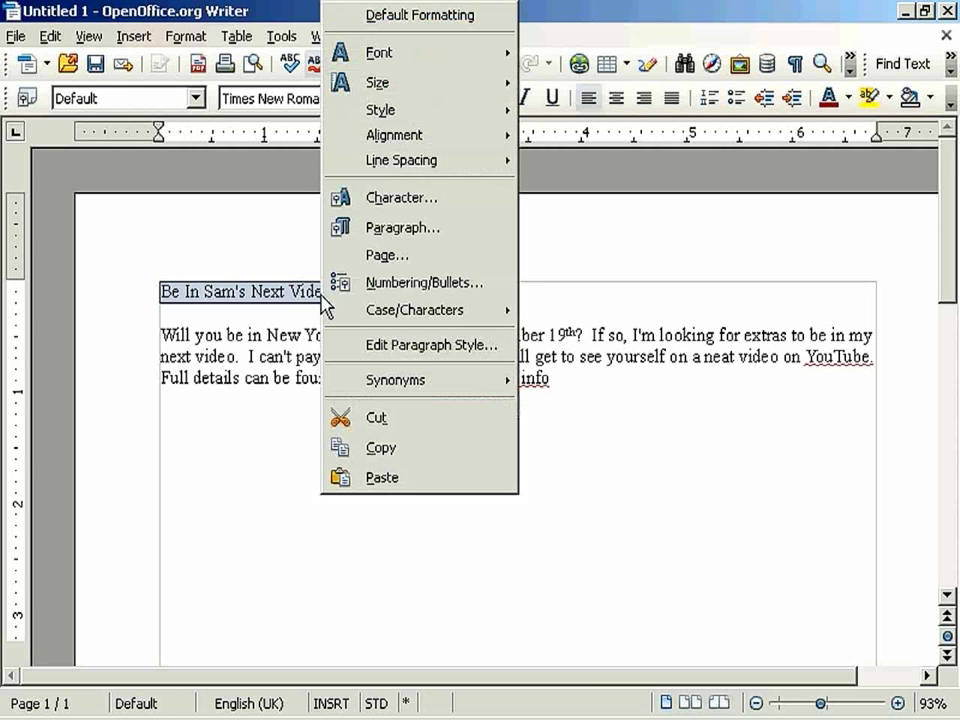
pyautogui.click(381, 448)
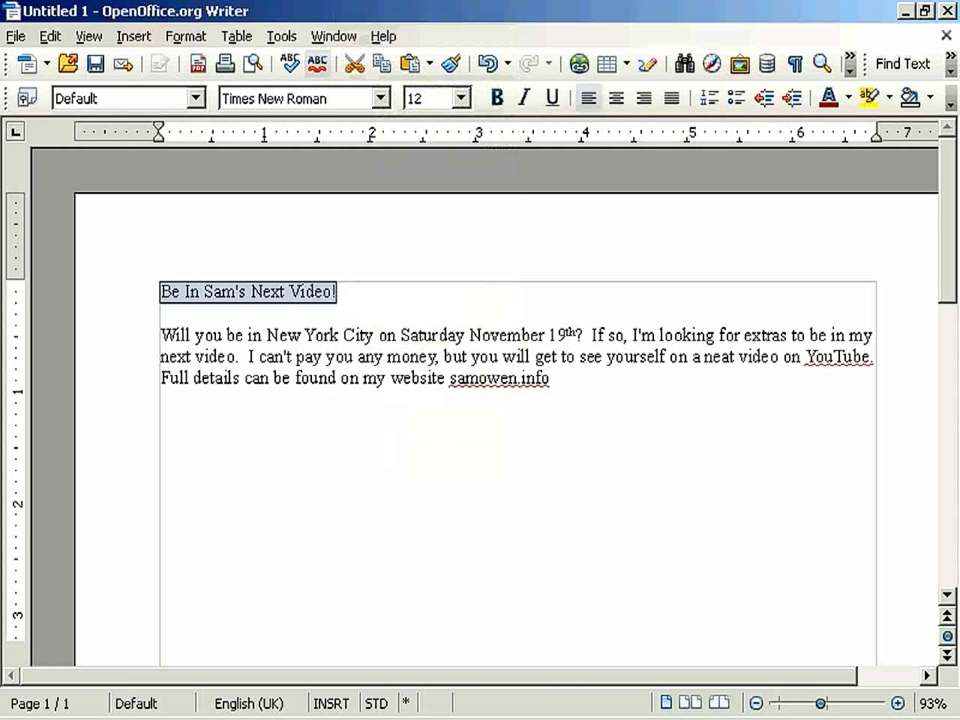
pyautogui.hotkey('alt', 'Tab')
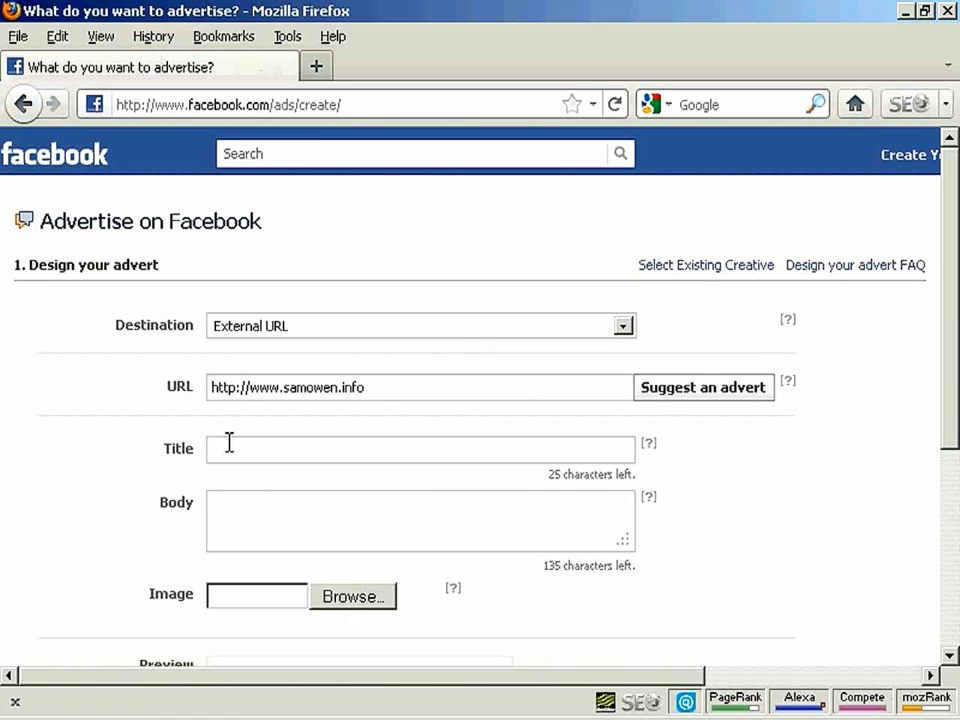
pyautogui.hotkey('ctrl', 'v')
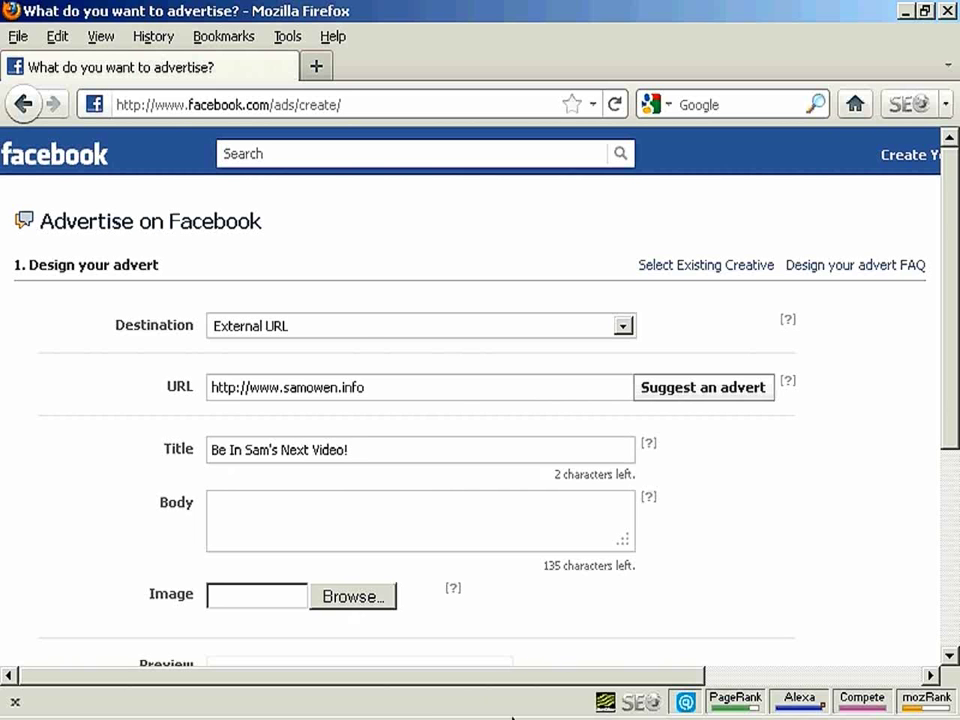
# - Copy the full paragraph below the headline in the Writer document into the advert's body in Firefox
pyautogui.hotkey('alt', 'Tab')
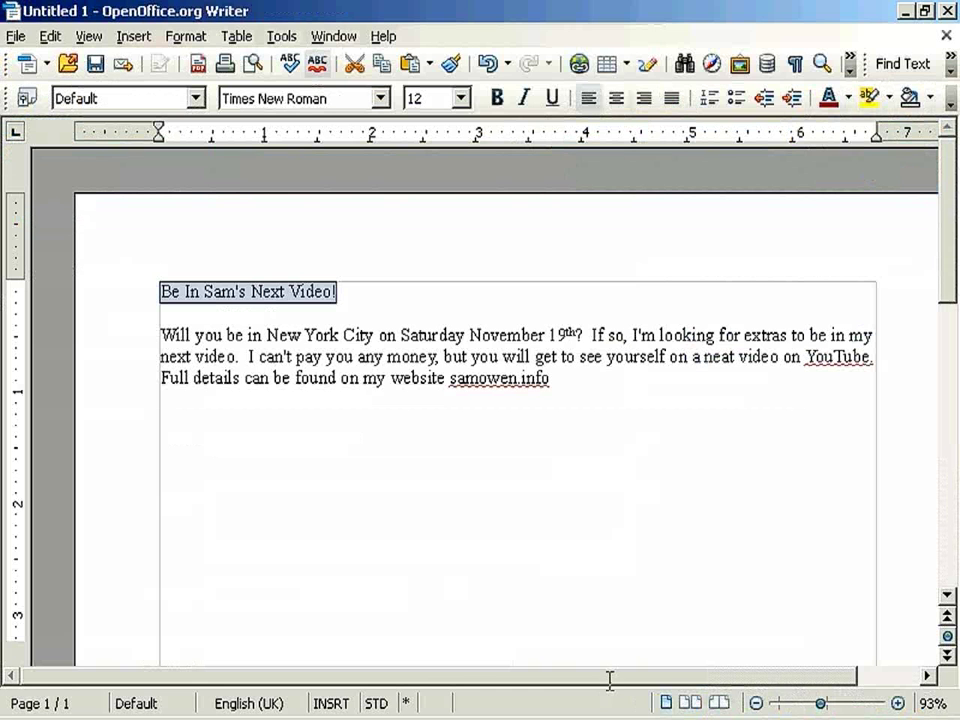
pyautogui.moveTo(162, 334); pyautogui.dragTo(560, 379)
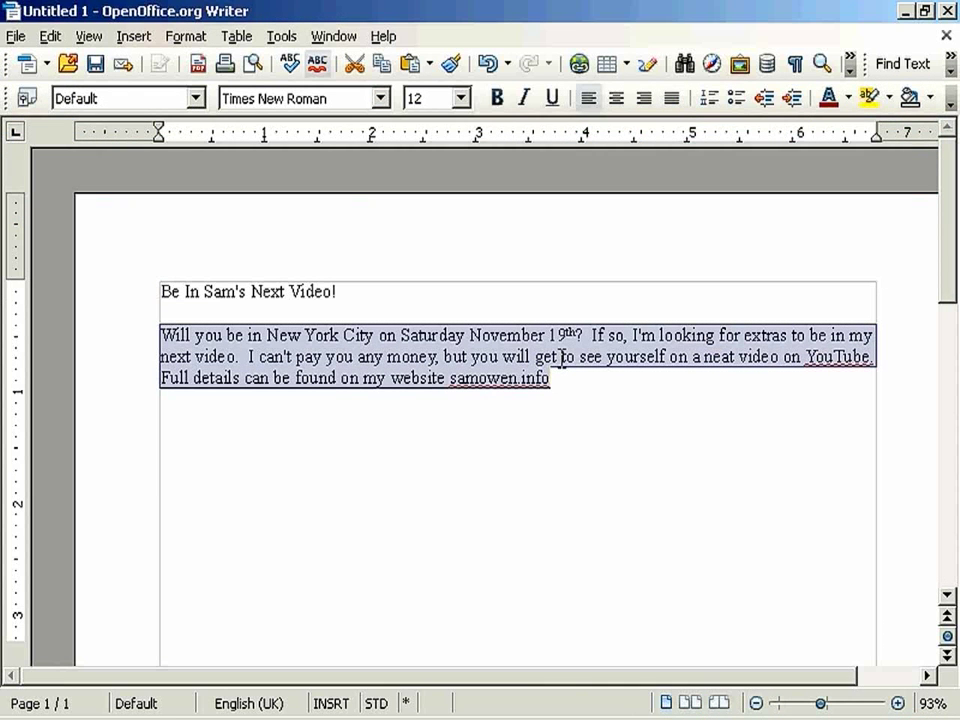
pyautogui.rightClick(563, 357)
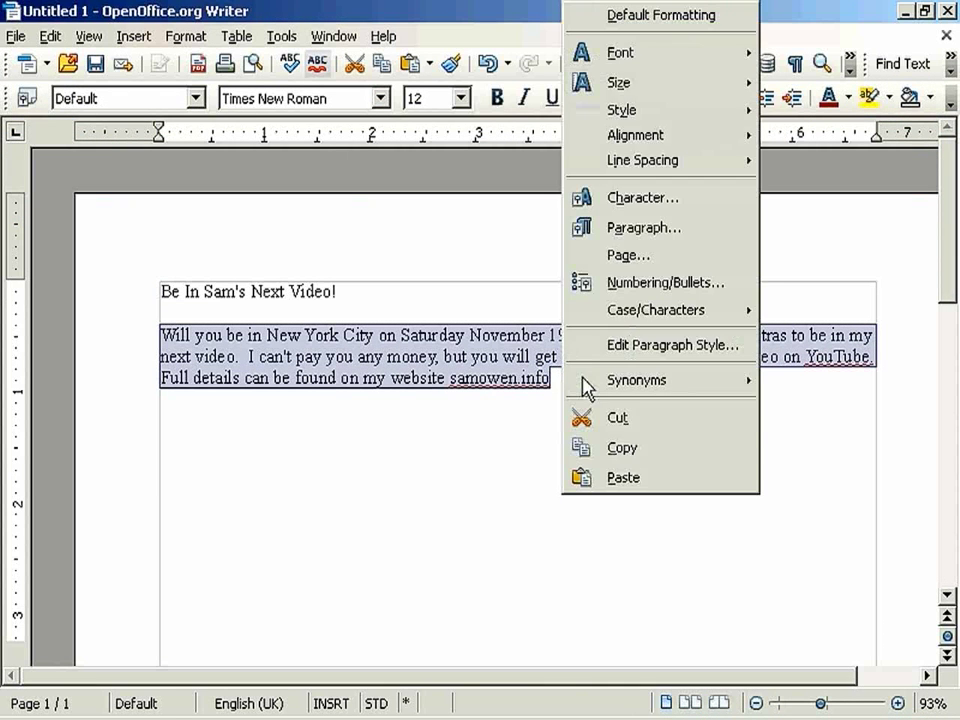
pyautogui.click(618, 446)
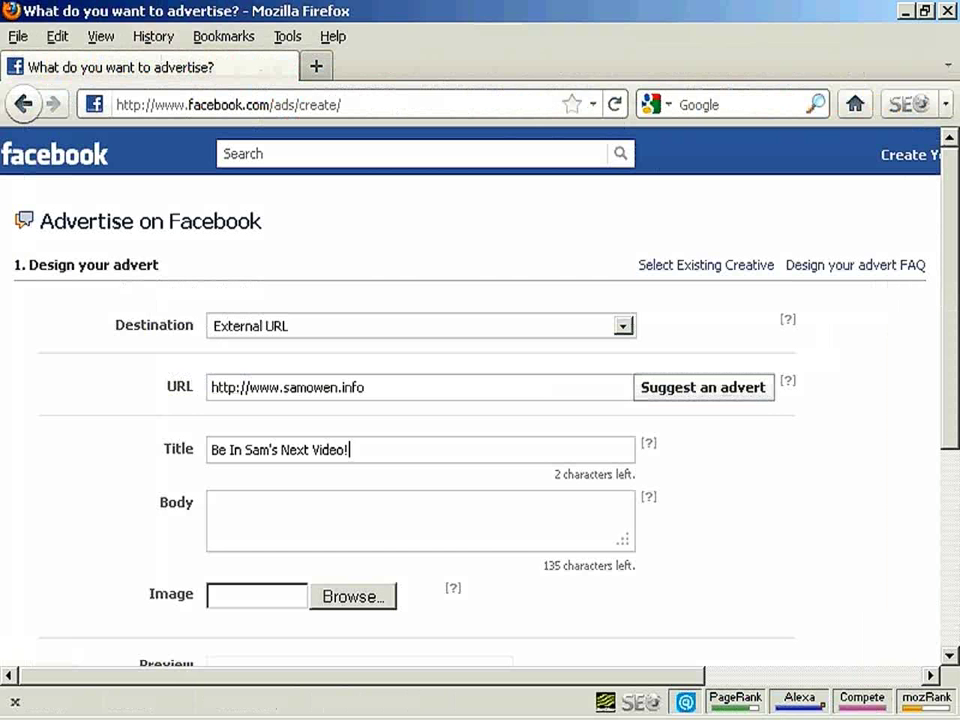
pyautogui.click(253, 508)
pyautogui.hotkey('ctrl', 'v')
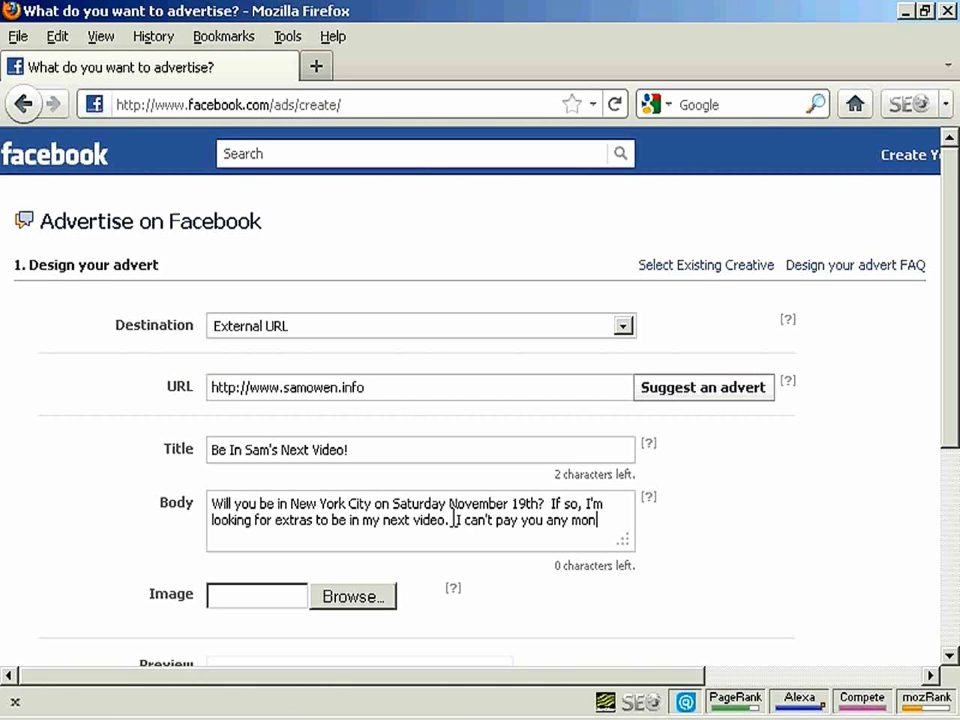
# - Replace the body's cut-off last sentence with "See website samowen.info", copying the website wording from the Writer document
pyautogui.moveTo(455, 521); pyautogui.dragTo(649, 521)
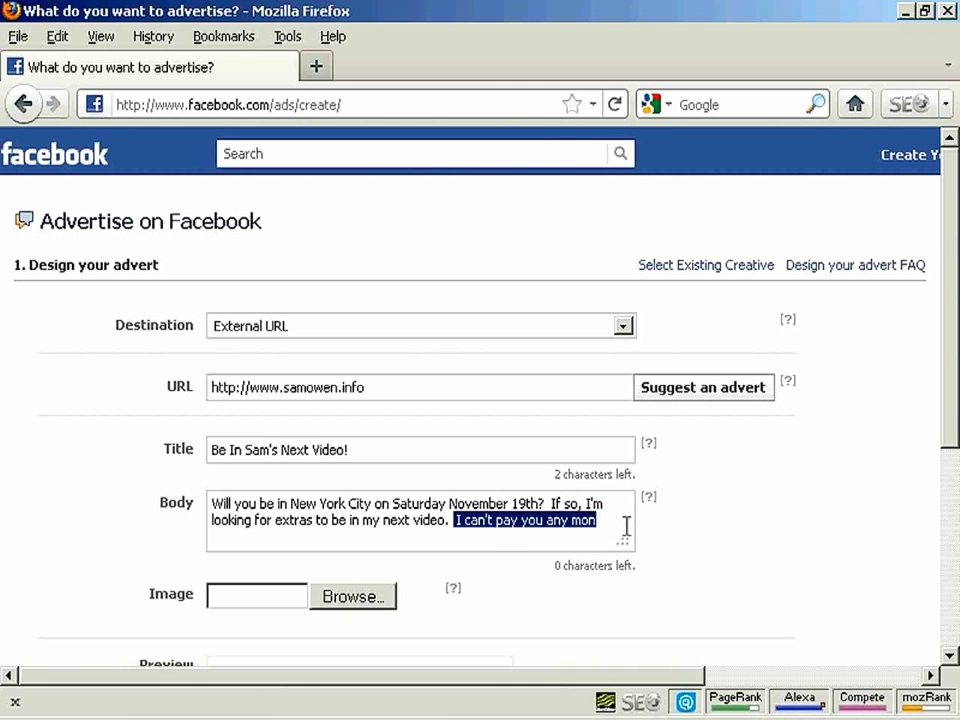
pyautogui.hotkey('ctrl', 'x')
pyautogui.hotkey('alt', 'Tab')
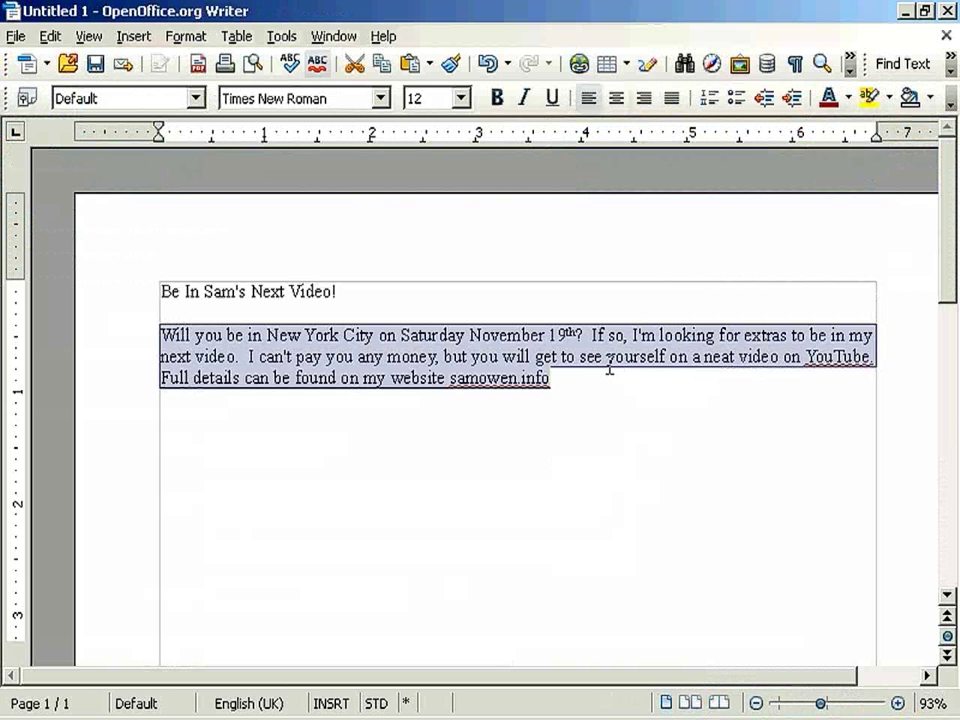
pyautogui.click(285, 360)
pyautogui.moveTo(362, 378); pyautogui.dragTo(566, 383)
pyautogui.rightClick(421, 381)
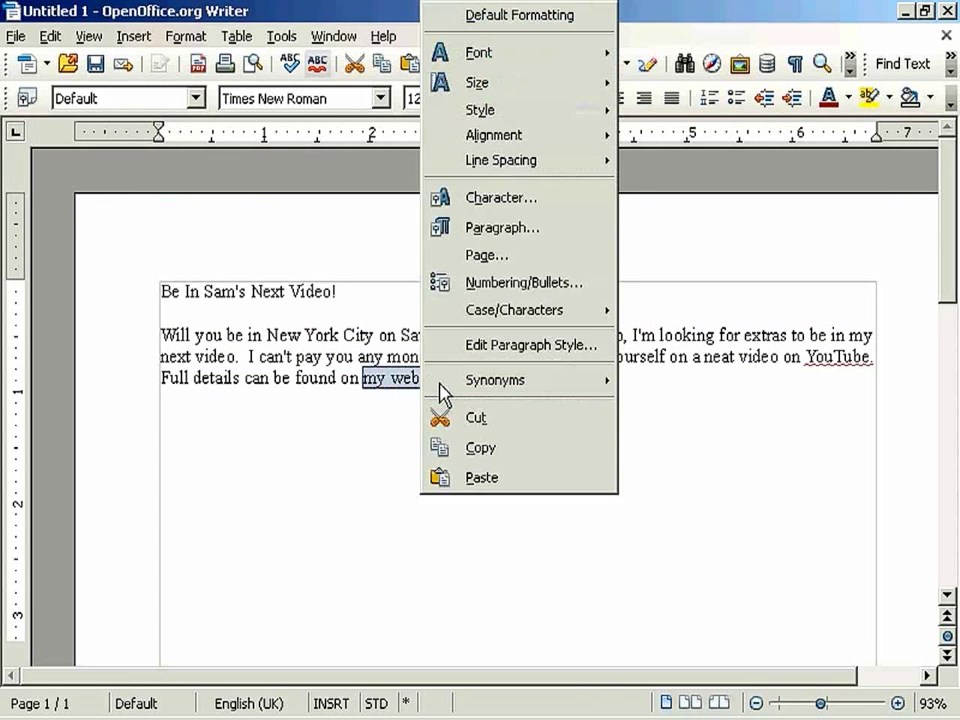
pyautogui.click(482, 448)
pyautogui.hotkey('alt', 'Tab')
pyautogui.hotkey('ctrl', 'v')
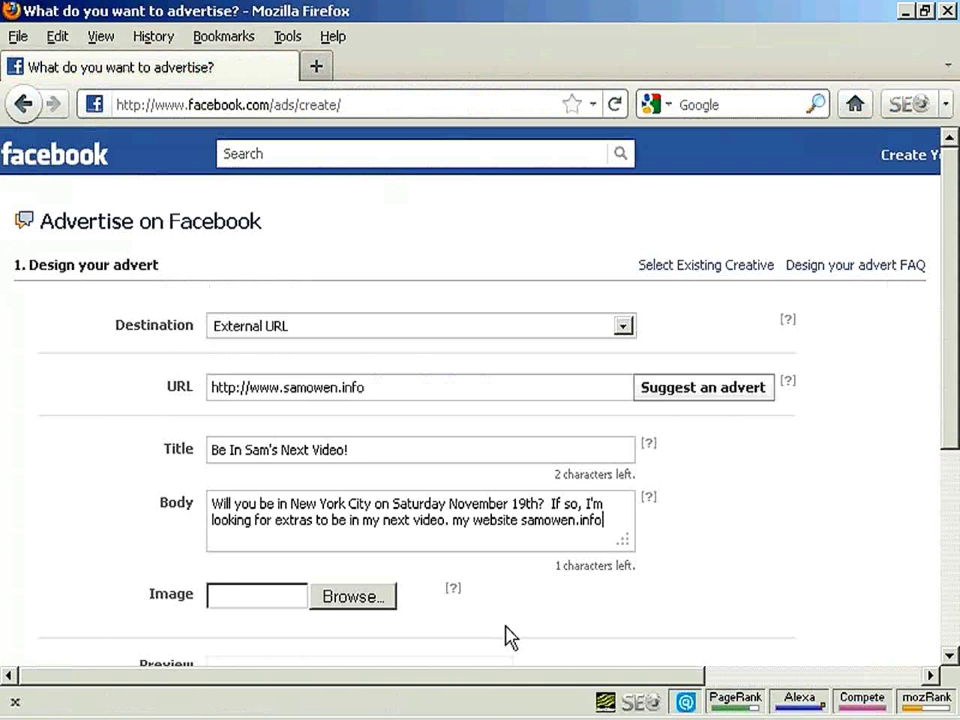
pyautogui.moveTo(453, 521); pyautogui.dragTo(469, 527)
pyautogui.write('See')
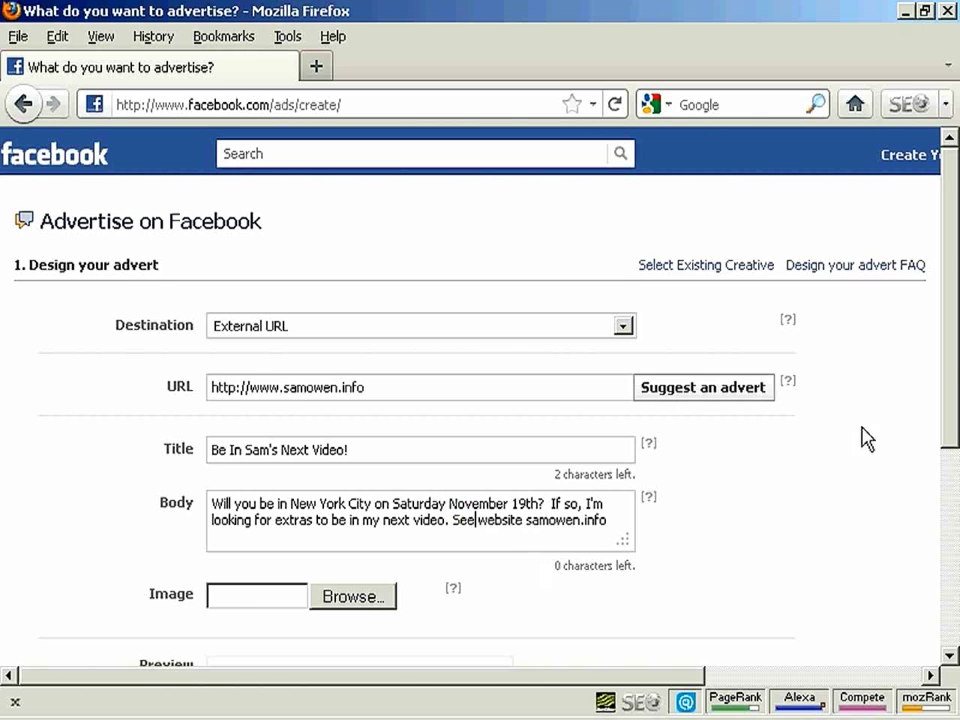
# - Upload sam01.jpg from the Websites folder as the advert image and continue to the targeting section
pyautogui.scroll(-3, 951, 446)
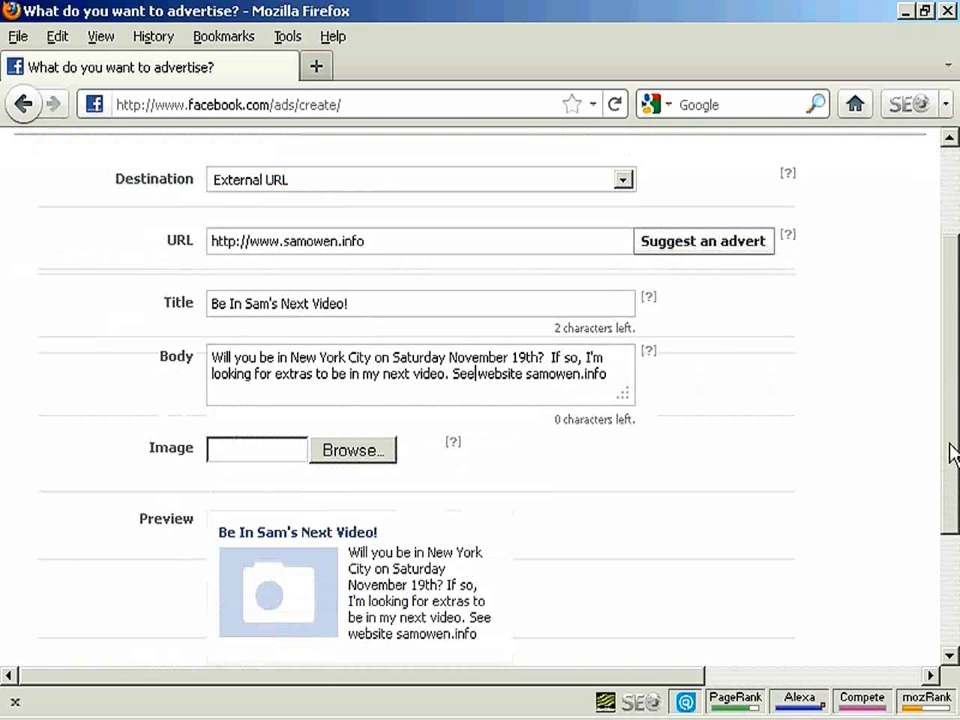
pyautogui.click(366, 456)
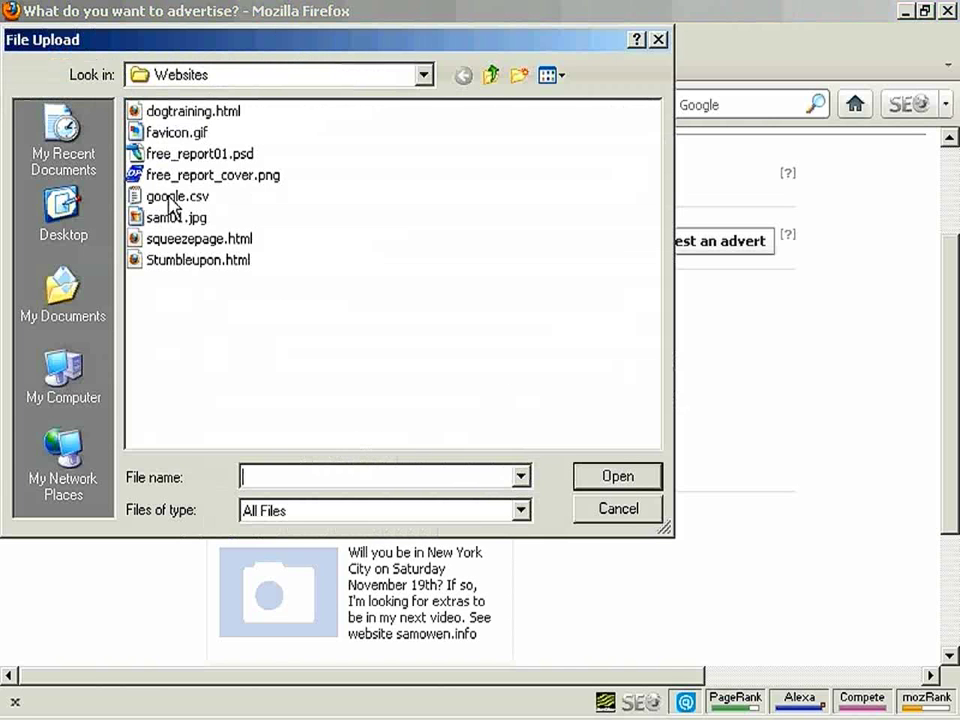
pyautogui.click(176, 217)
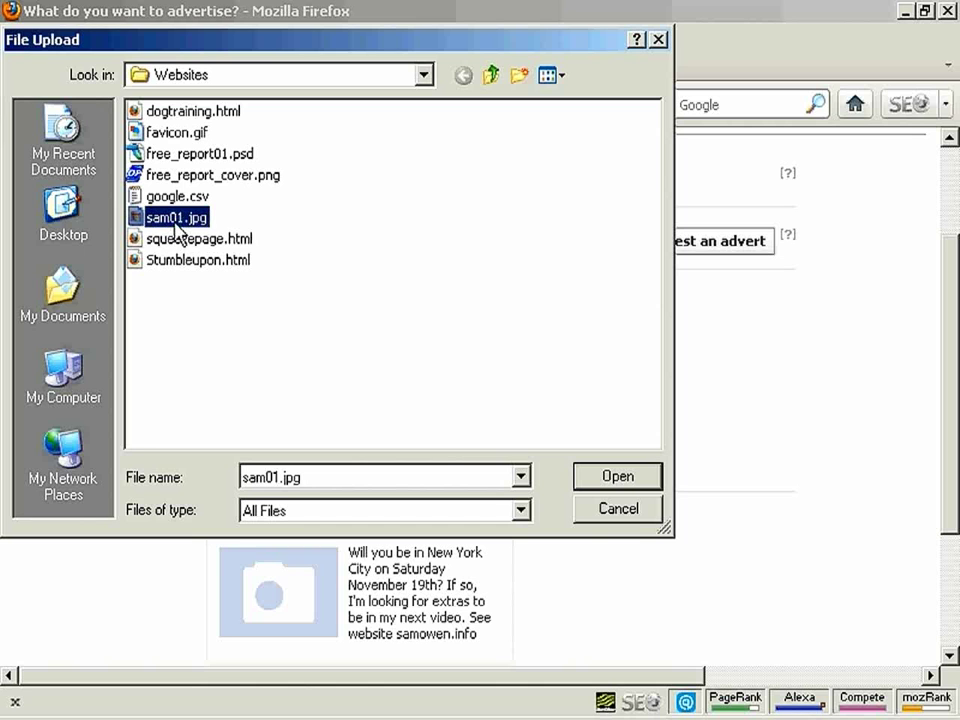
pyautogui.click(617, 477)
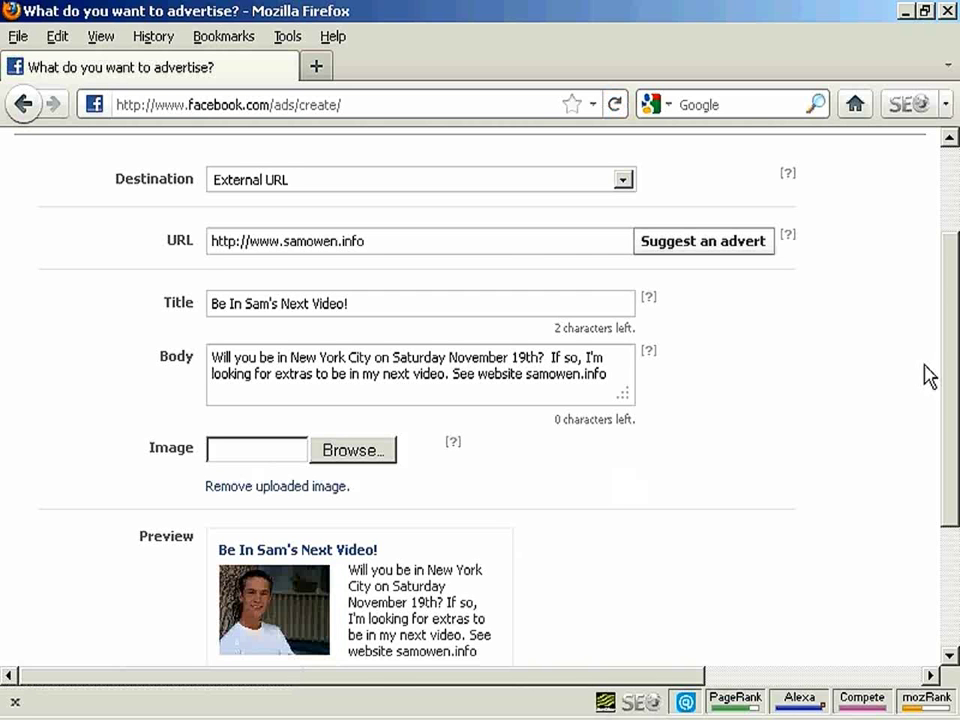
pyautogui.moveTo(954, 349); pyautogui.dragTo(955, 465)
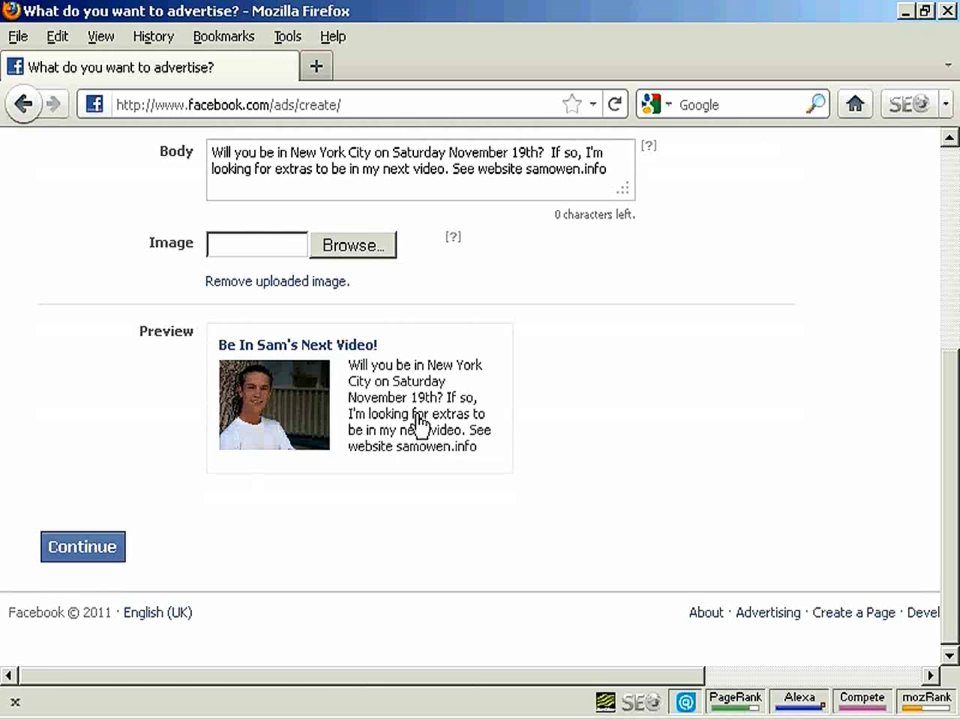
pyautogui.click(90, 548)
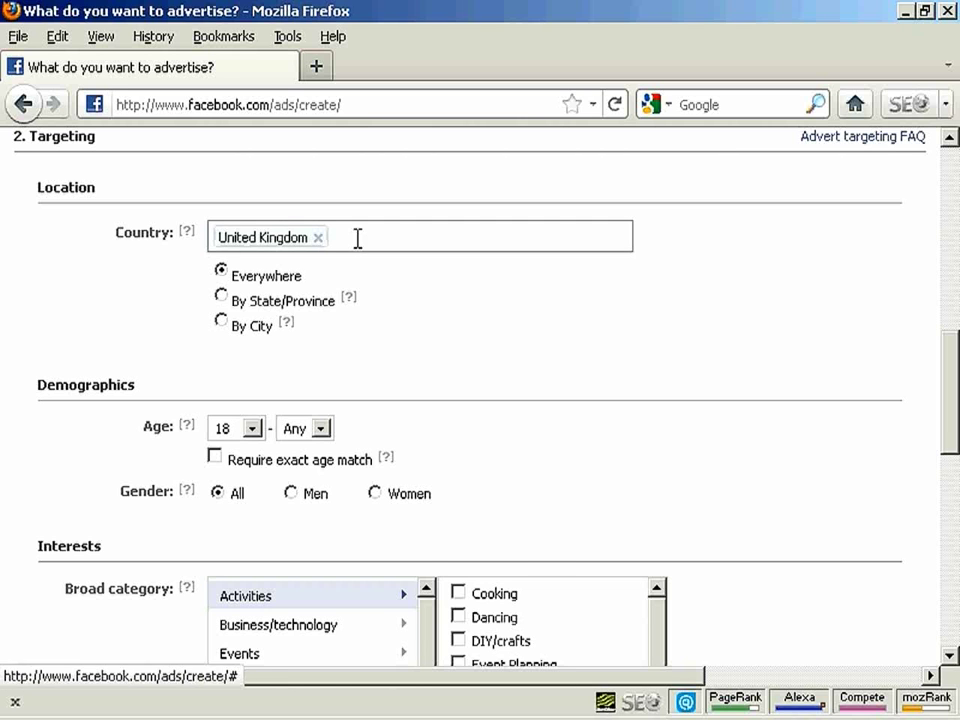
# - Replace United Kingdom with United States as the advert's target country
pyautogui.click(320, 239)
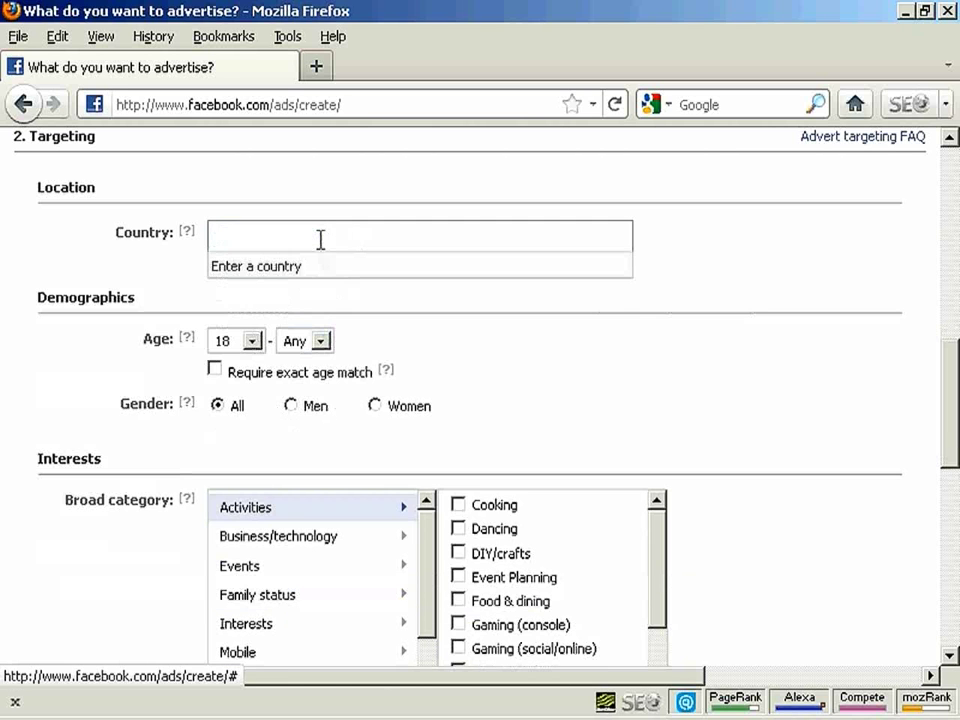
pyautogui.write('United')
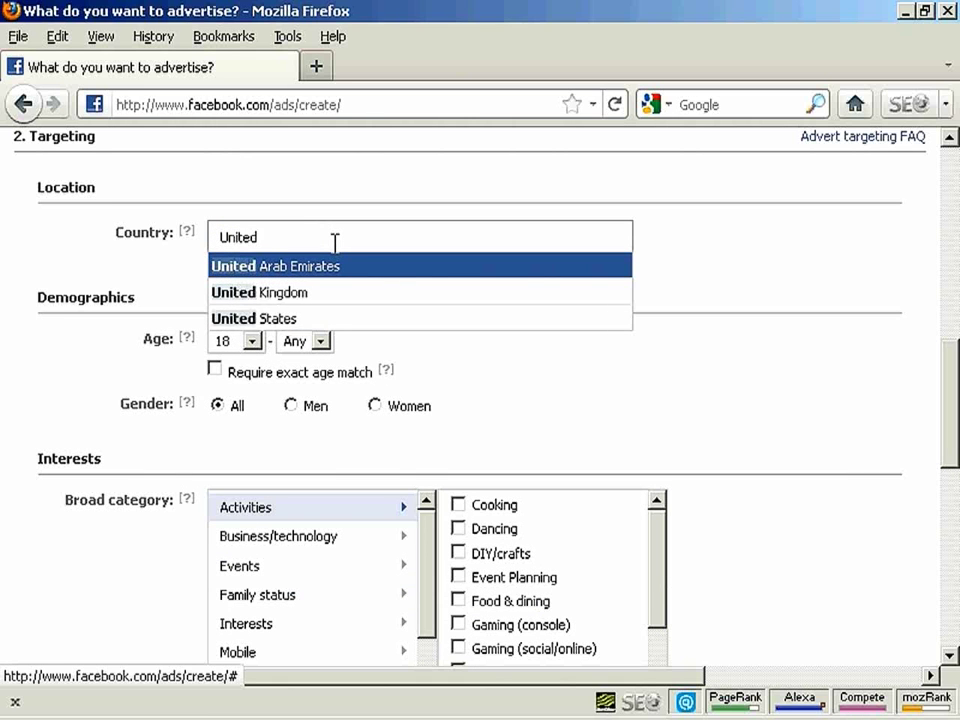
pyautogui.click(295, 319)
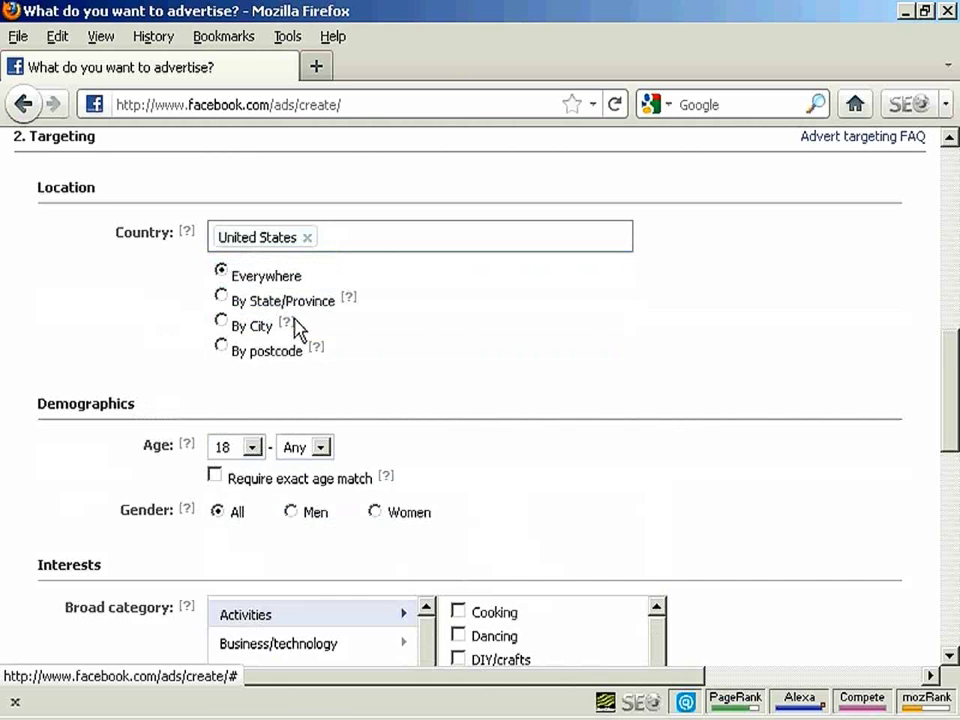
# - Target the location by city with New York, NY, including cities within 16 kilometres
pyautogui.click(222, 322)
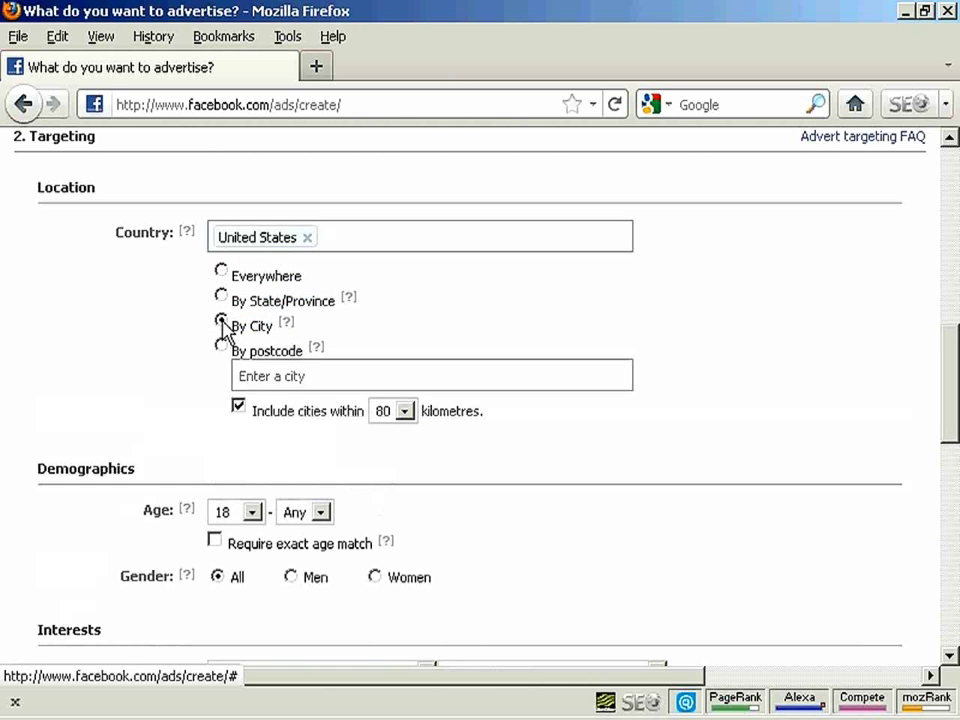
pyautogui.click(306, 374)
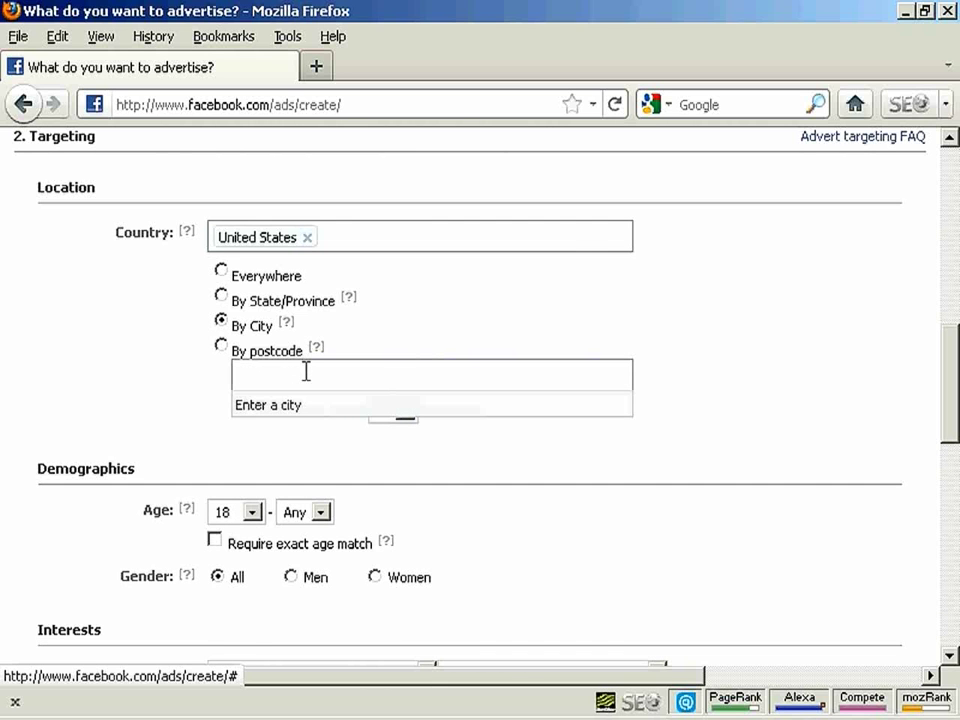
pyautogui.write('New')
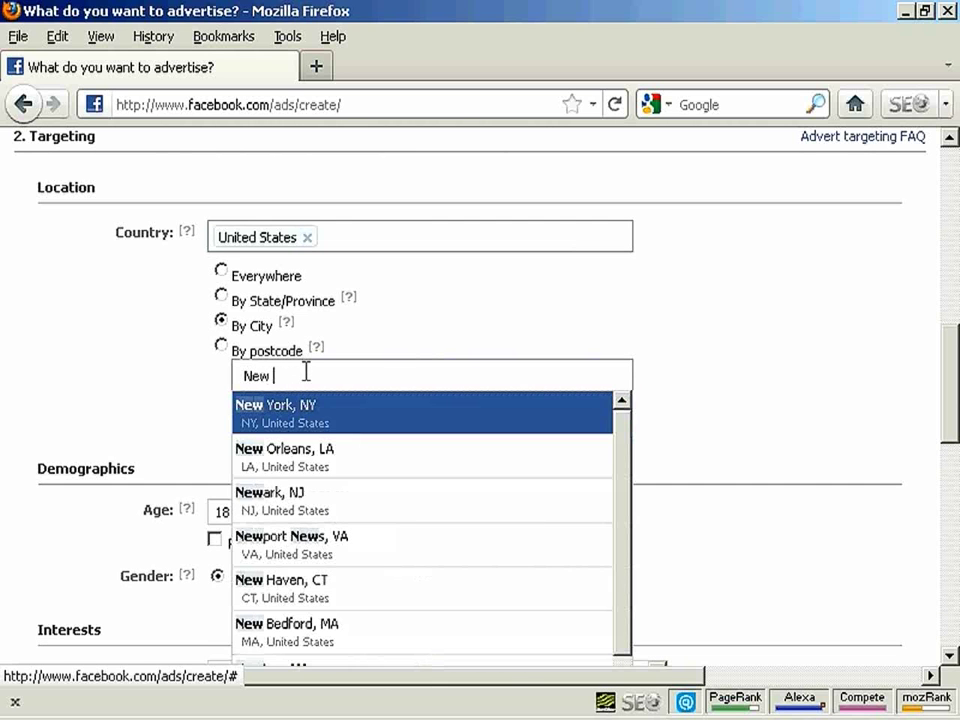
pyautogui.click(323, 405)
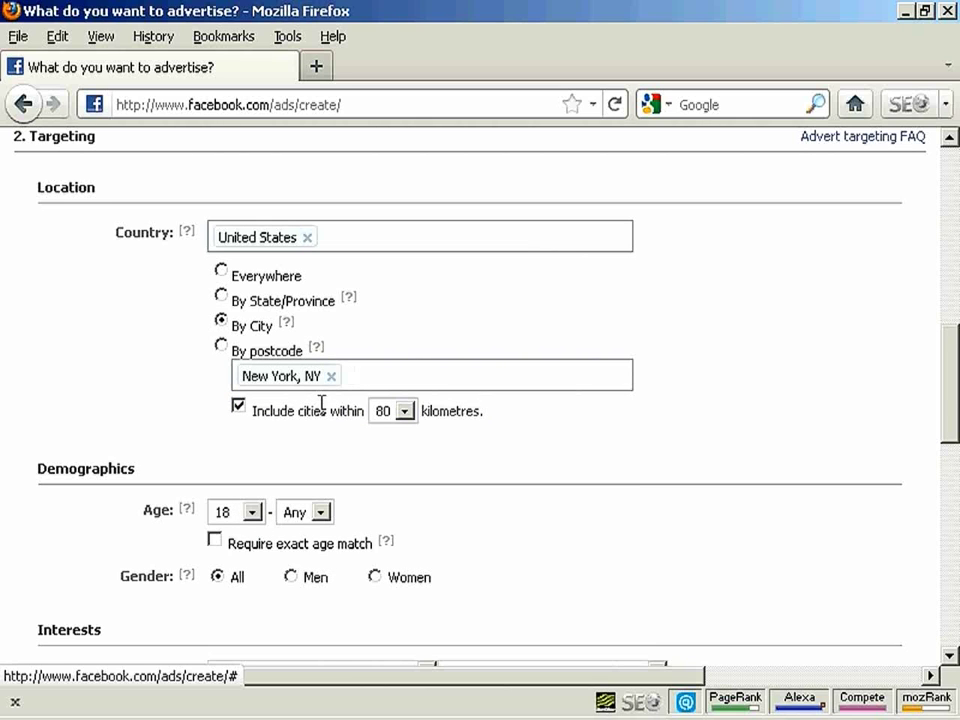
pyautogui.click(406, 412)
pyautogui.click(385, 436)
# - Set the upper limit of the target age range to 25
pyautogui.moveTo(954, 386); pyautogui.dragTo(955, 432)
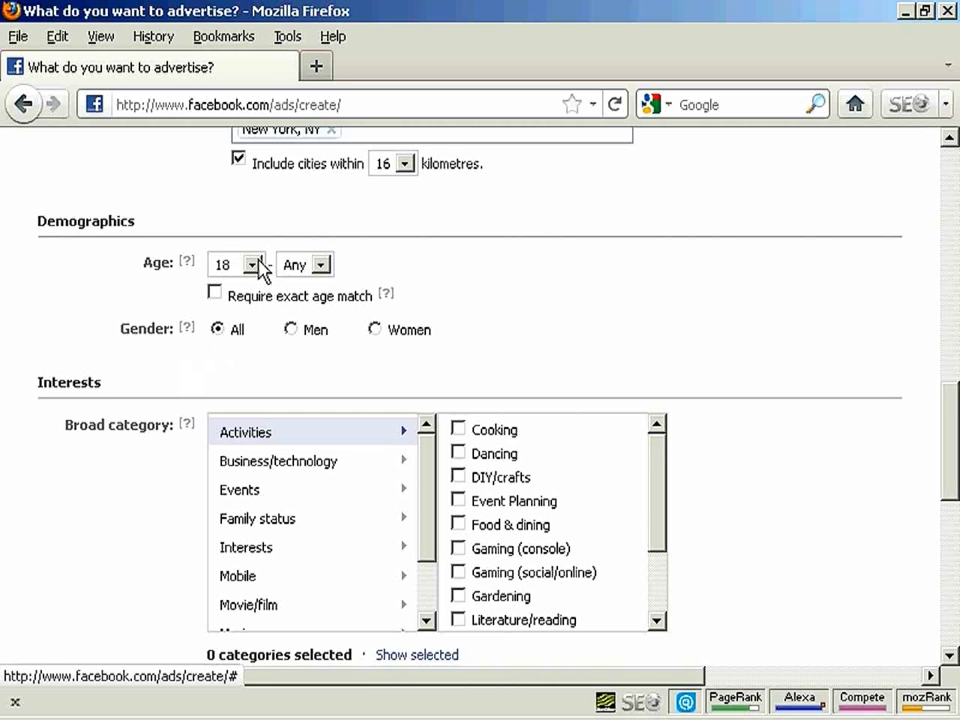
pyautogui.click(321, 265)
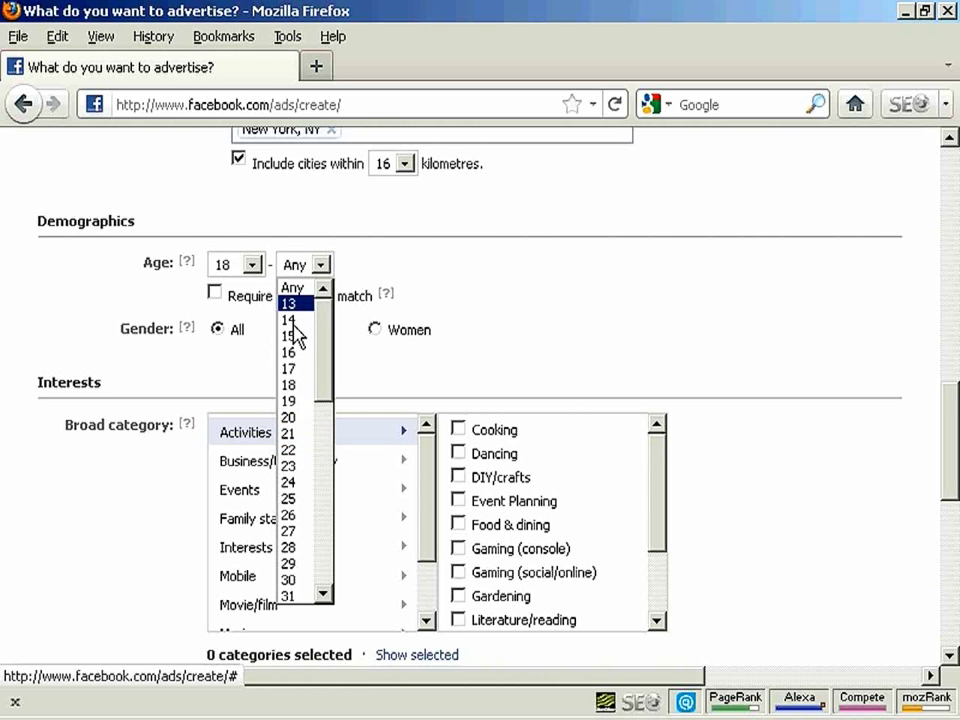
pyautogui.click(295, 498)
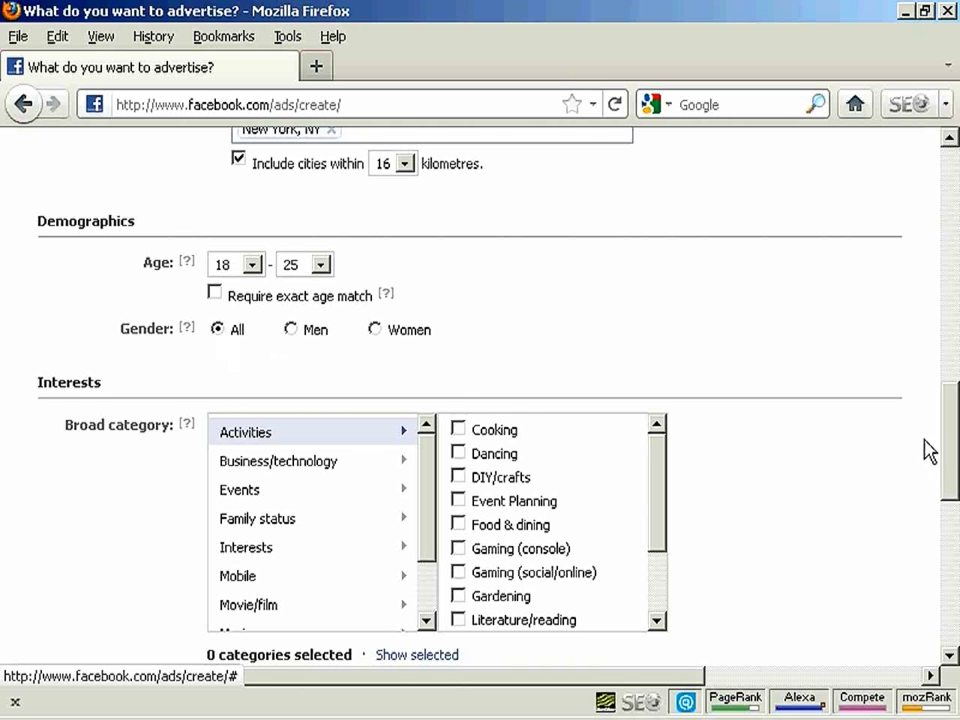
pyautogui.scroll(-2, 944, 437)
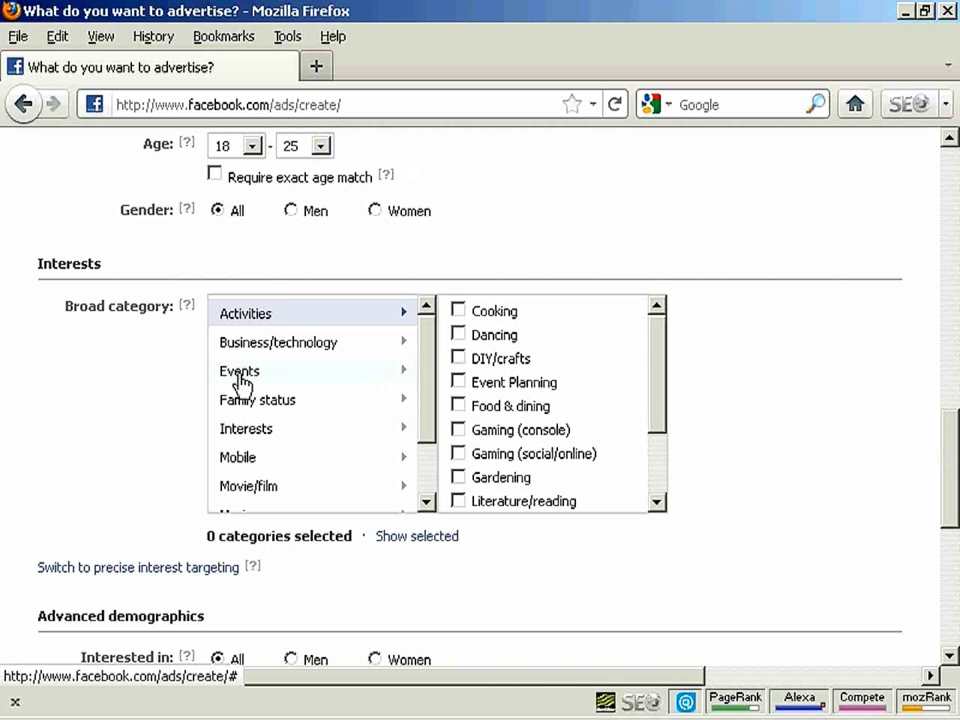
# - Add the Entertainment (TV) category from Interests to the advert's broad category targeting
pyautogui.moveTo(660, 356); pyautogui.dragTo(660, 460)
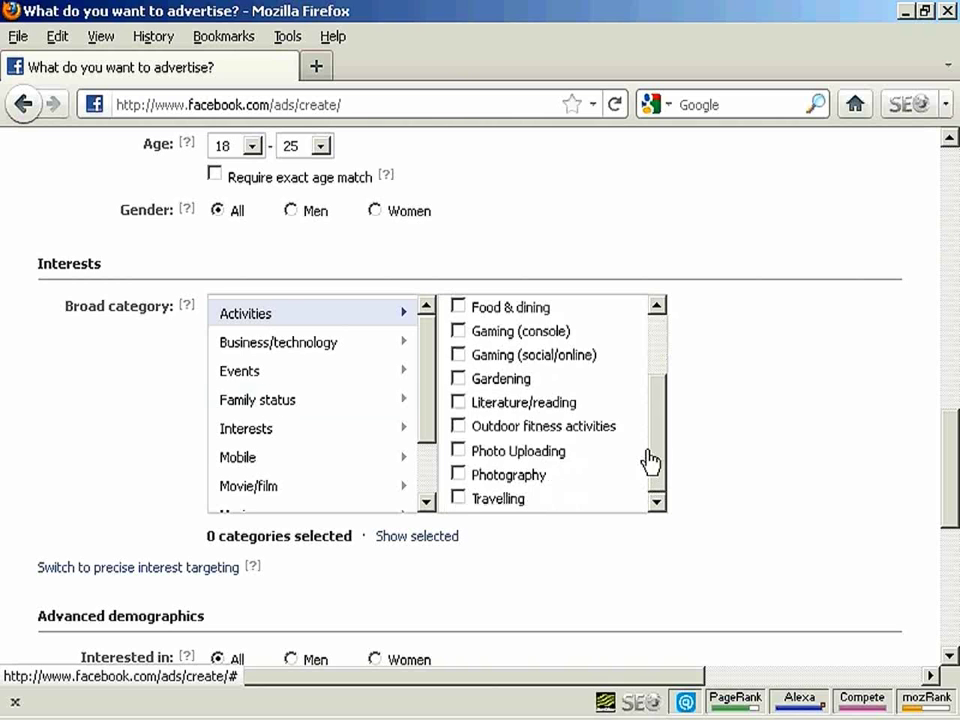
pyautogui.click(238, 378)
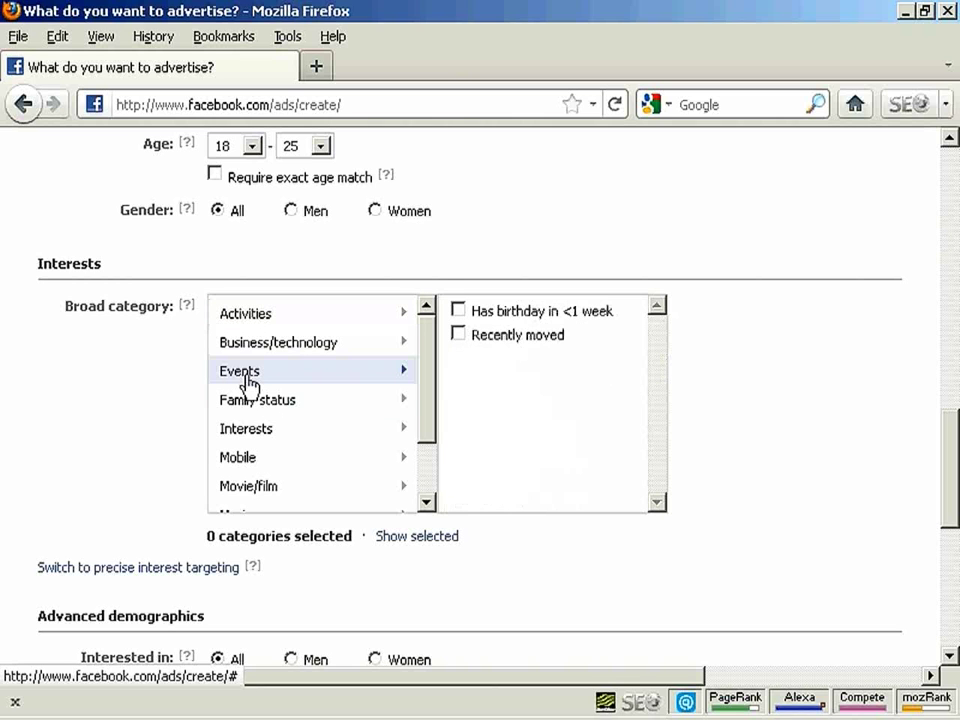
pyautogui.click(254, 431)
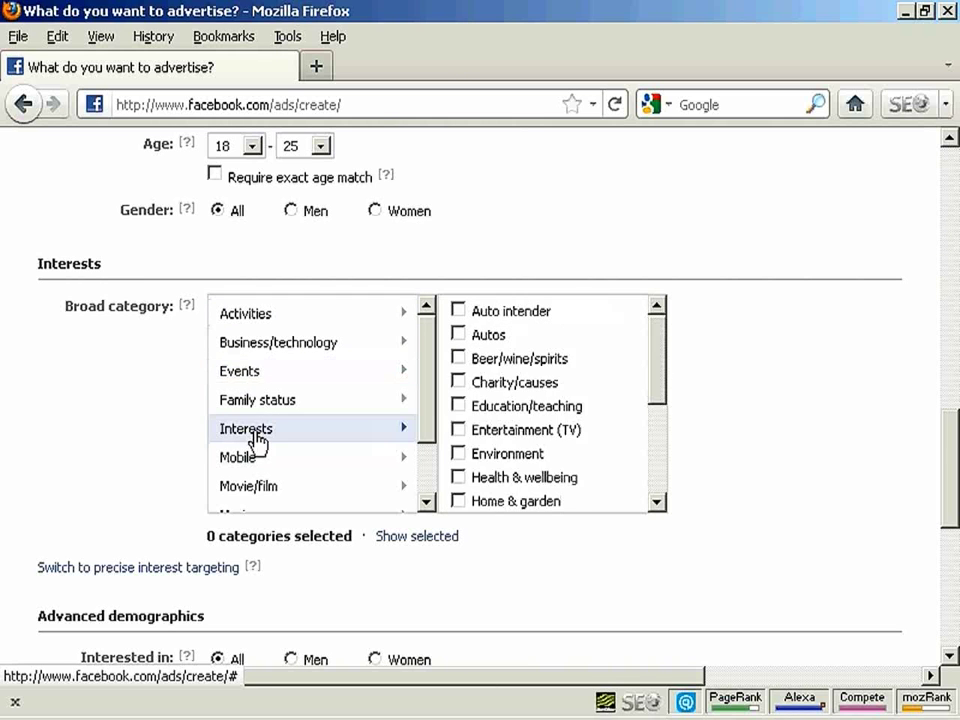
pyautogui.moveTo(659, 346); pyautogui.dragTo(659, 313)
pyautogui.click(460, 431)
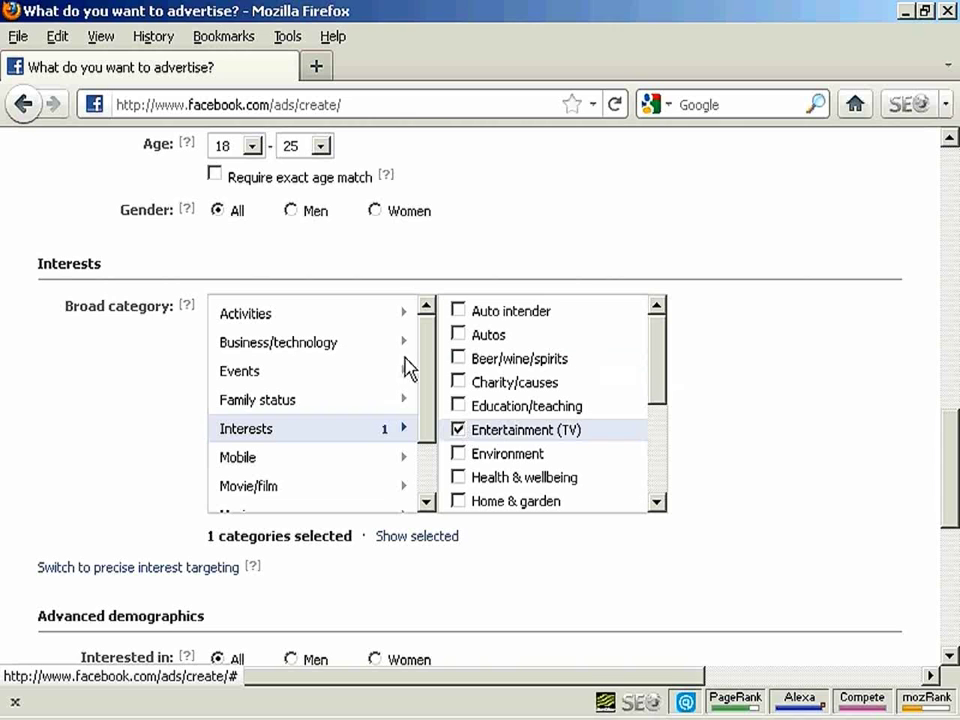
# - Add the Photography category from Activities to the advert's broad category targeting
pyautogui.click(247, 324)
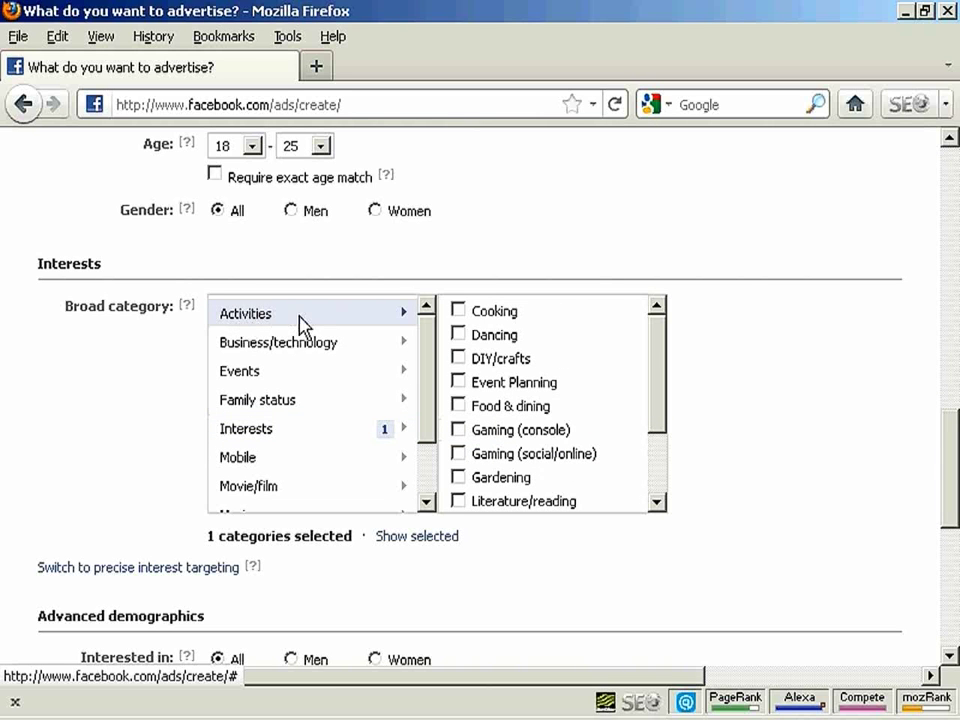
pyautogui.moveTo(660, 350); pyautogui.dragTo(662, 448)
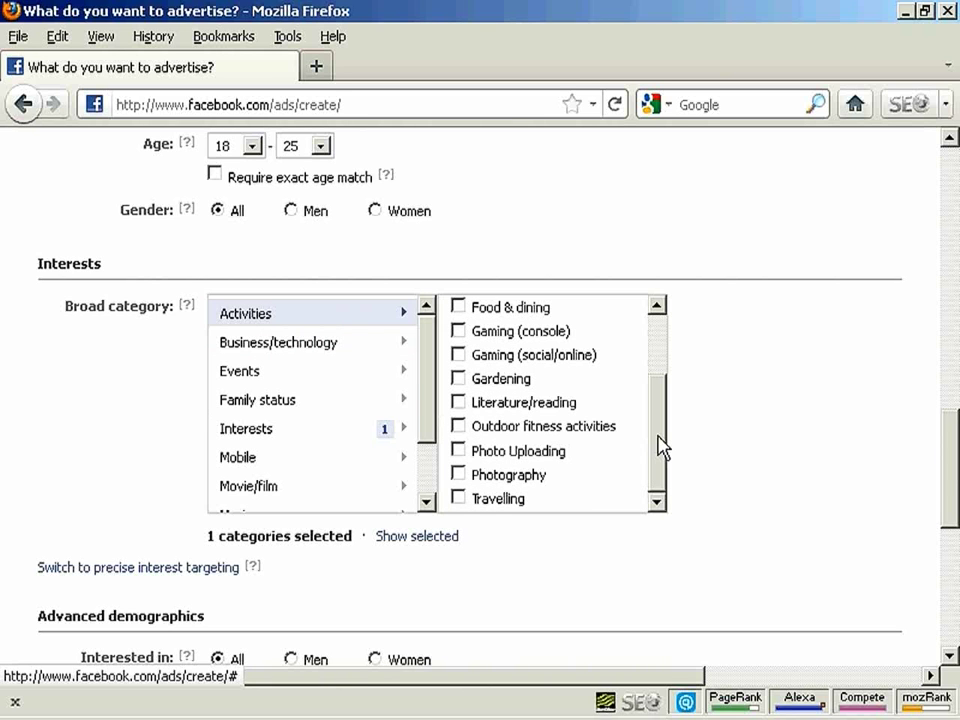
pyautogui.click(459, 476)
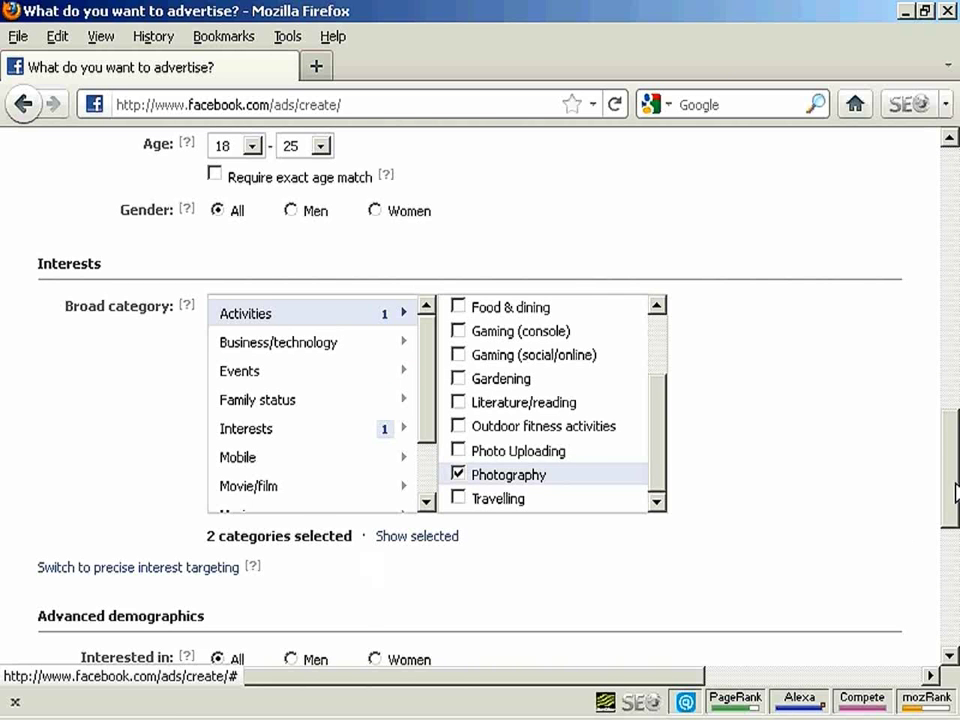
pyautogui.scroll(-3, 955, 495)
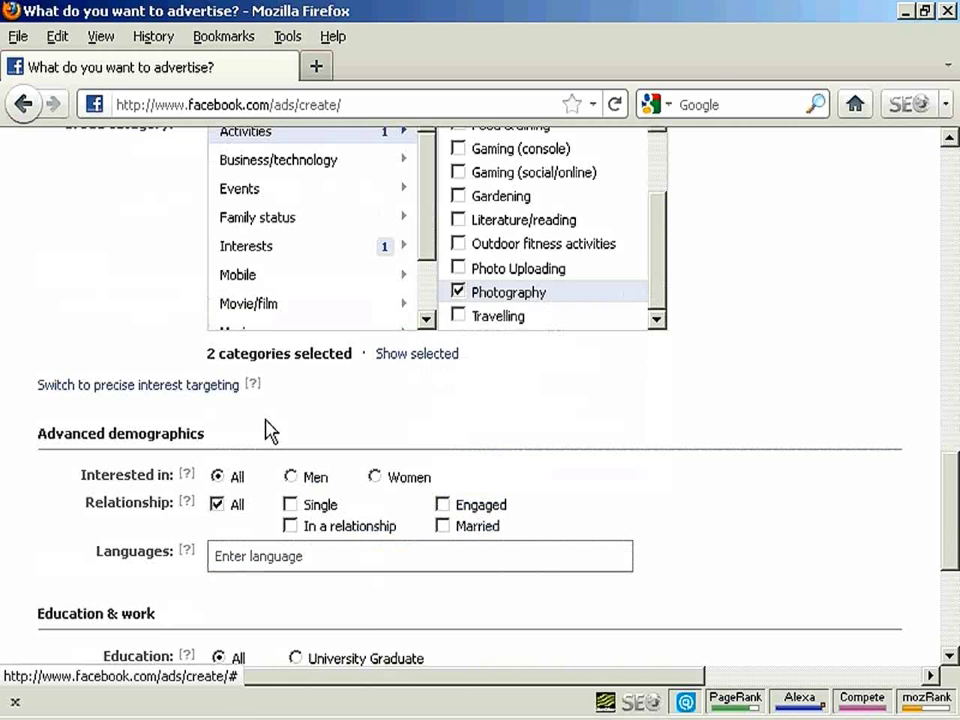
pyautogui.click(200, 387)
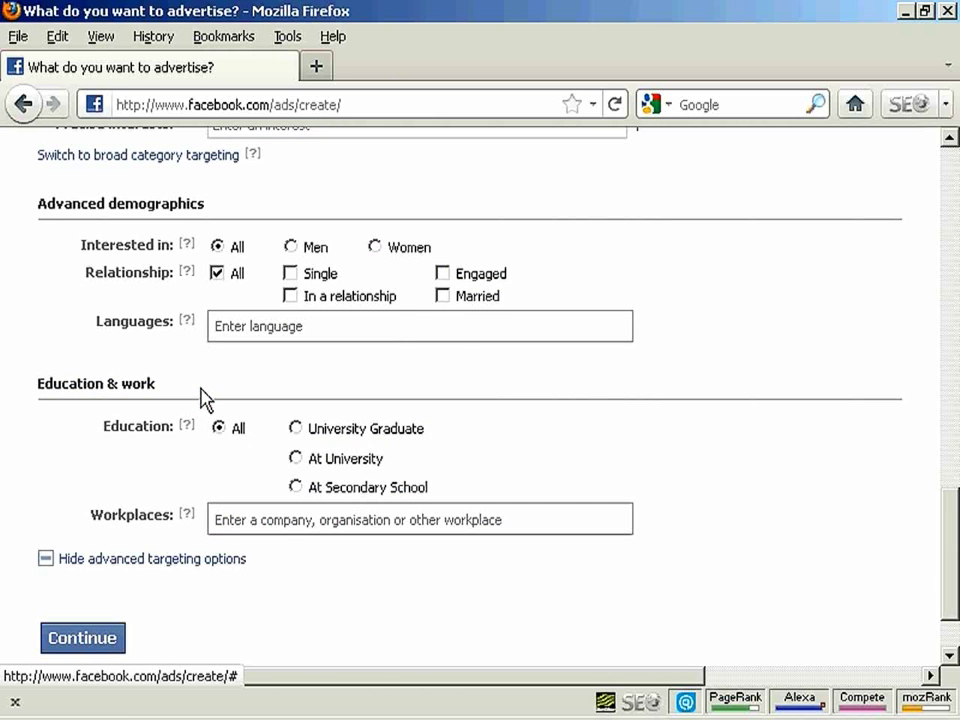
pyautogui.scroll(1, 955, 507)
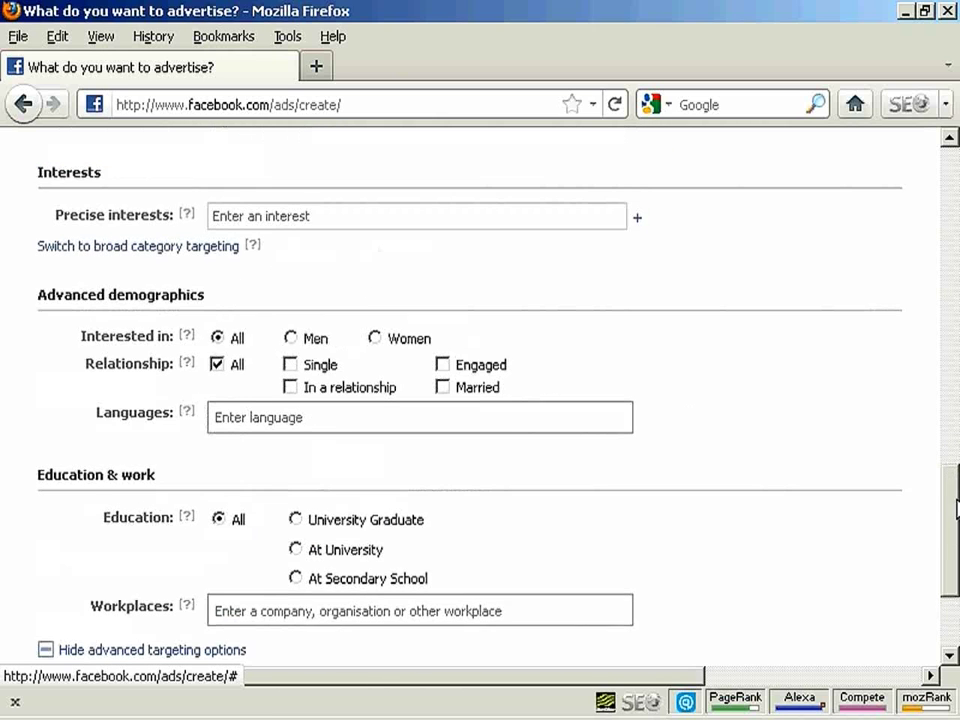
pyautogui.moveTo(955, 500); pyautogui.dragTo(955, 482)
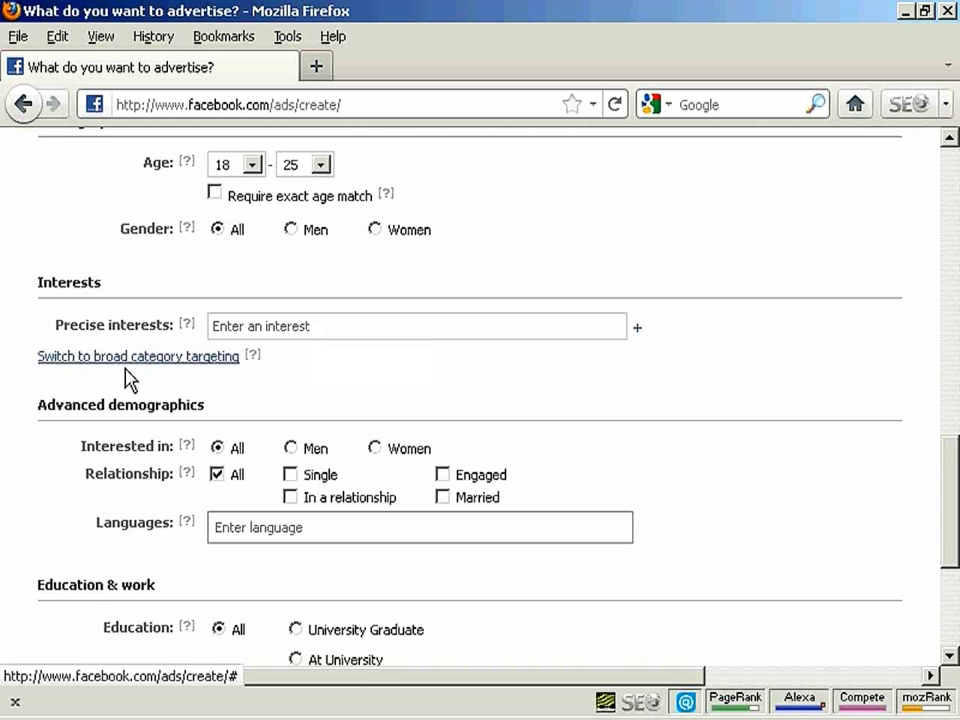
pyautogui.click(174, 358)
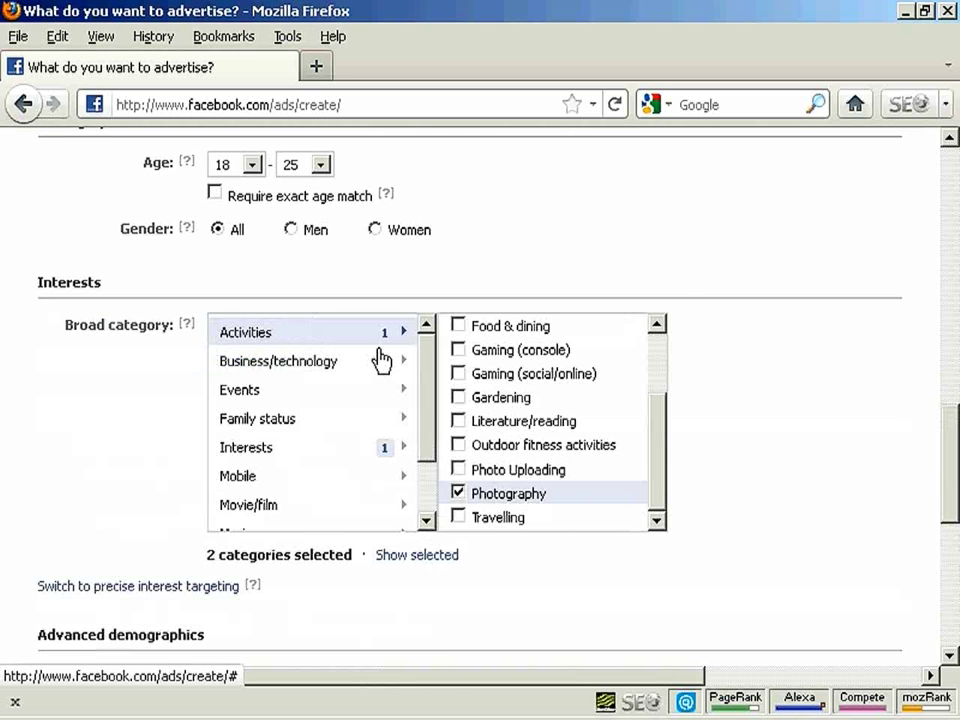
# - Keep the relationship targeting at All and continue to the campaigns, pricing and scheduling section
pyautogui.moveTo(950, 450); pyautogui.dragTo(952, 530)
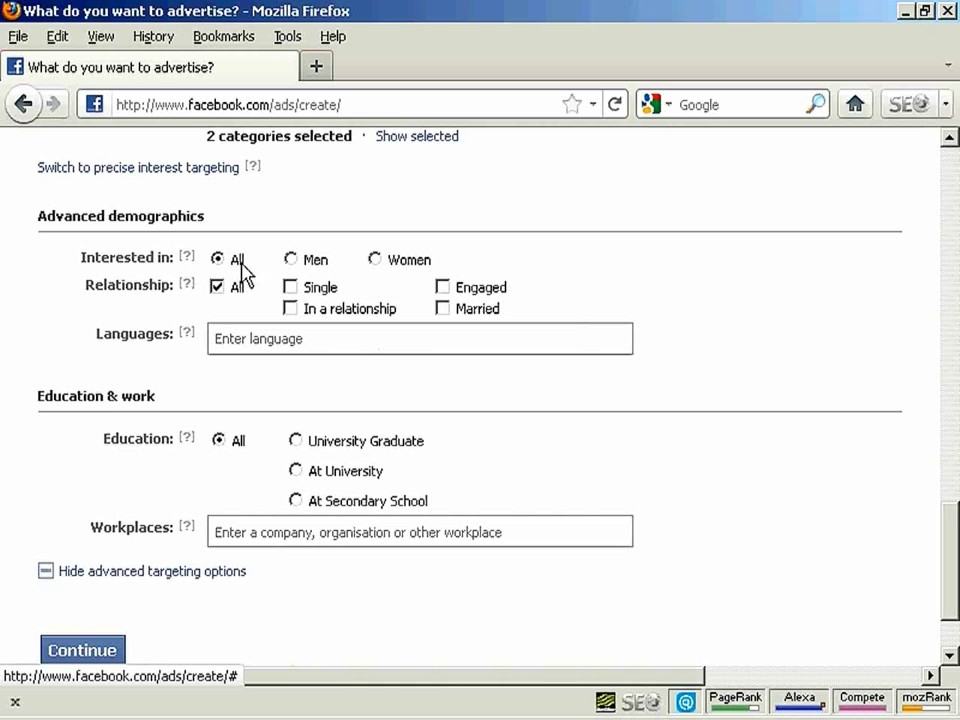
pyautogui.click(217, 286)
pyautogui.click(217, 286)
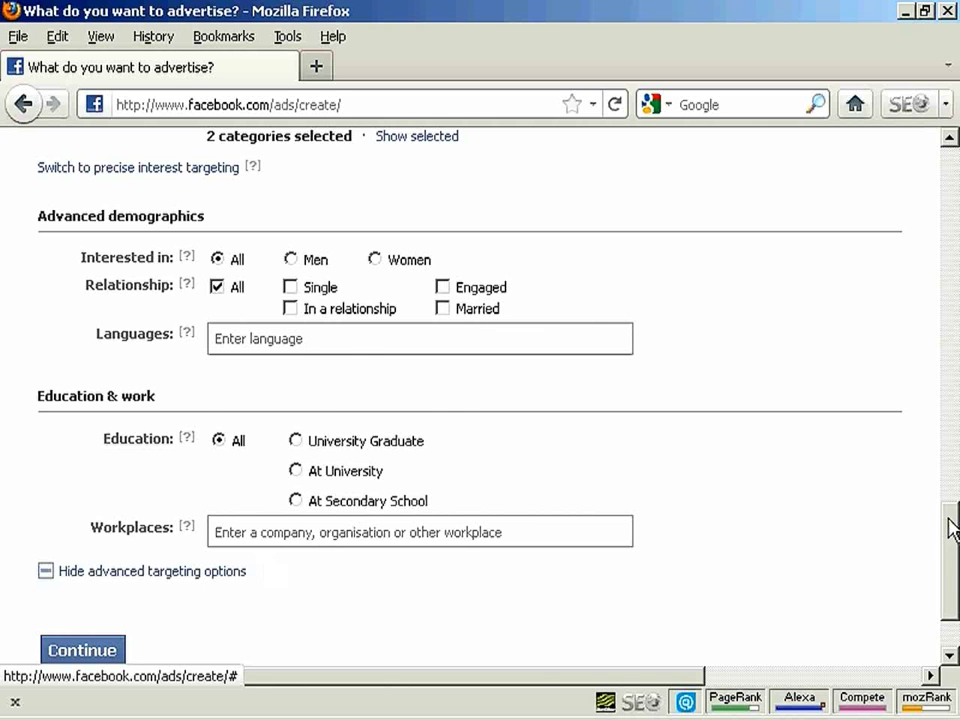
pyautogui.scroll(-2, 952, 550)
pyautogui.click(93, 555)
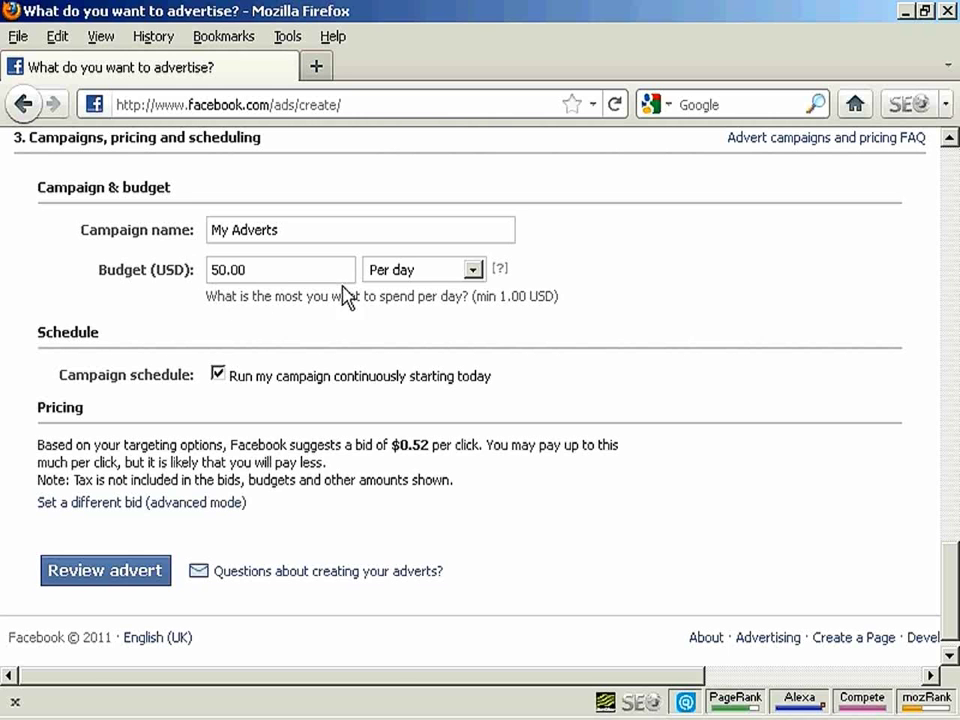
# - Change the campaign budget from per day to a lifetime budget of 50.00 USD
pyautogui.click(473, 272)
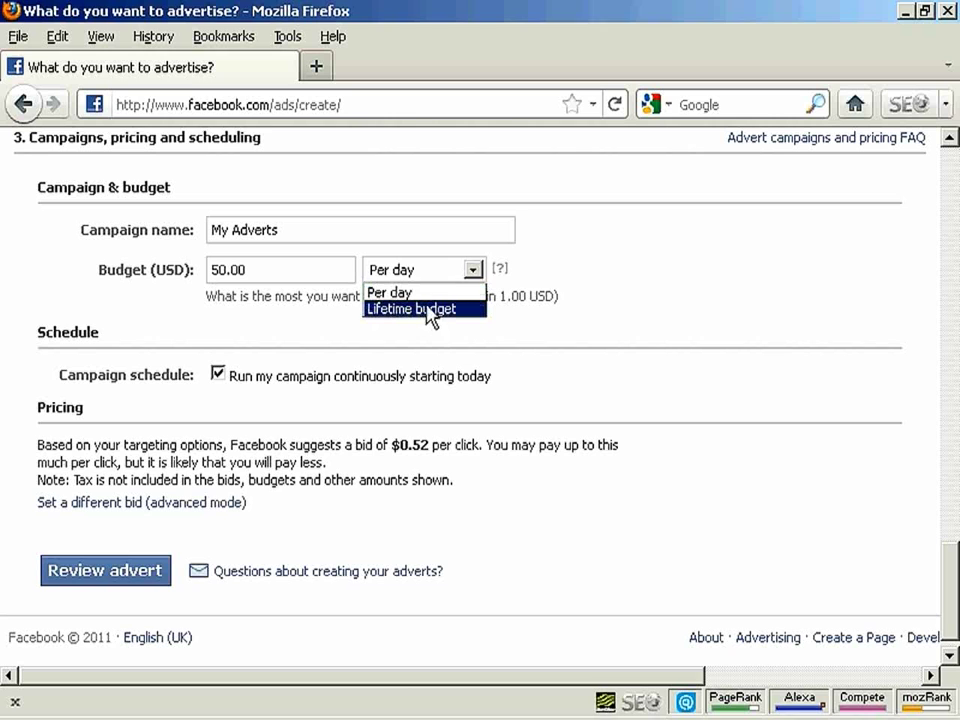
pyautogui.click(160, 289)
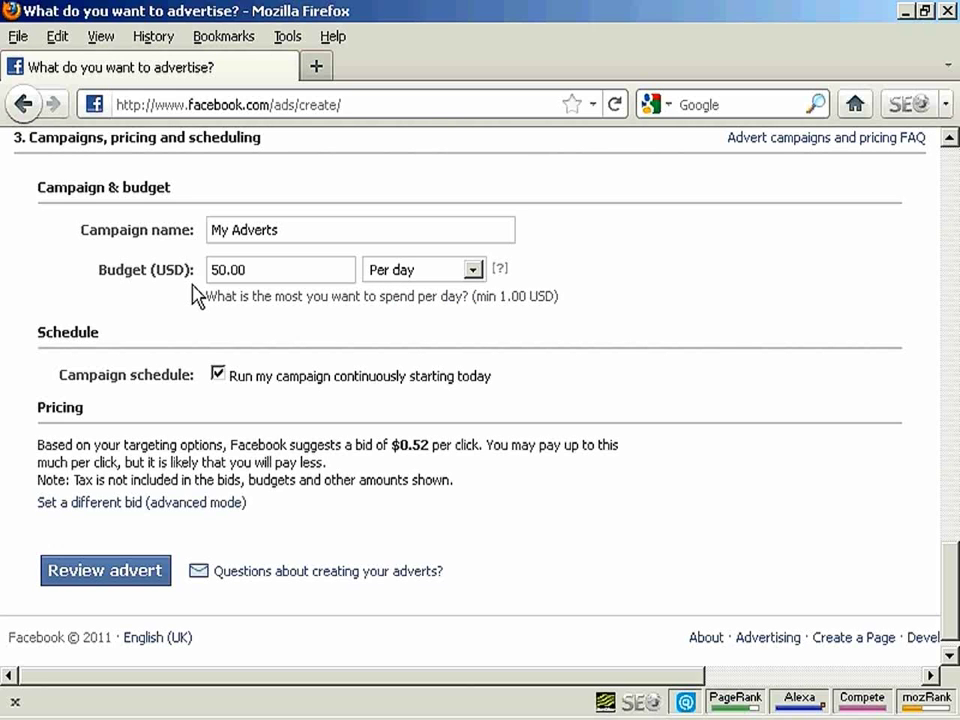
pyautogui.click(473, 270)
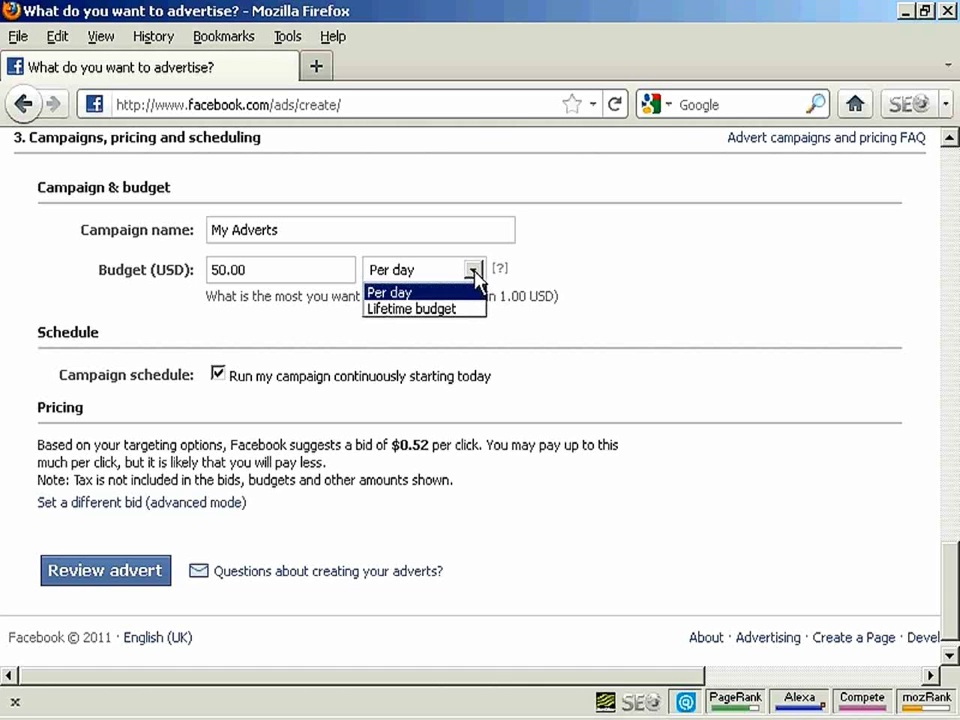
pyautogui.click(428, 310)
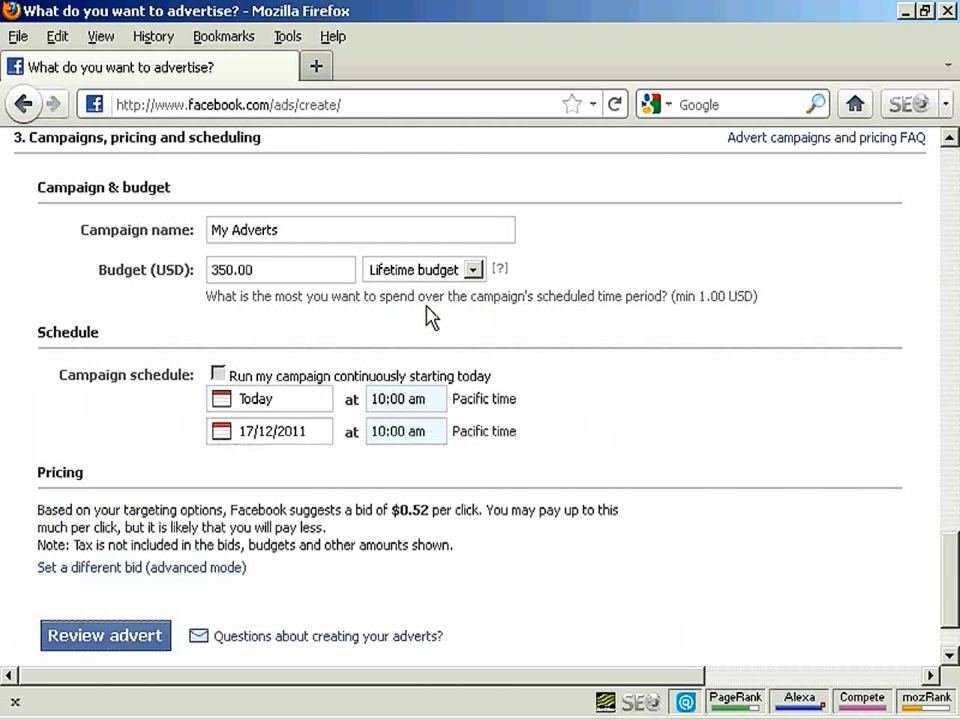
pyautogui.doubleClick(235, 269)
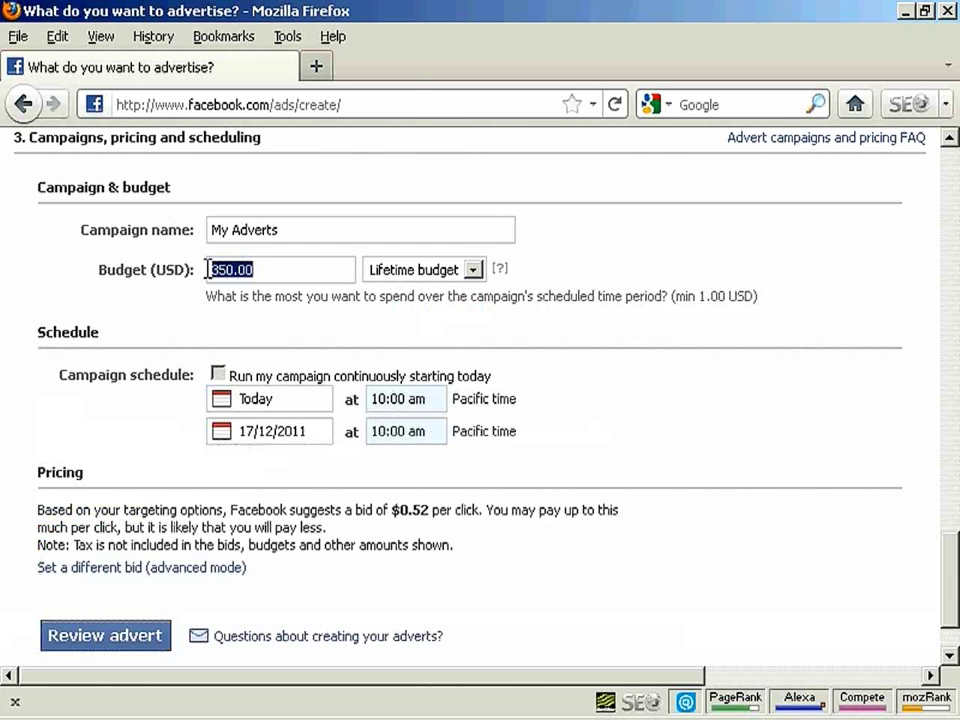
pyautogui.write('5')
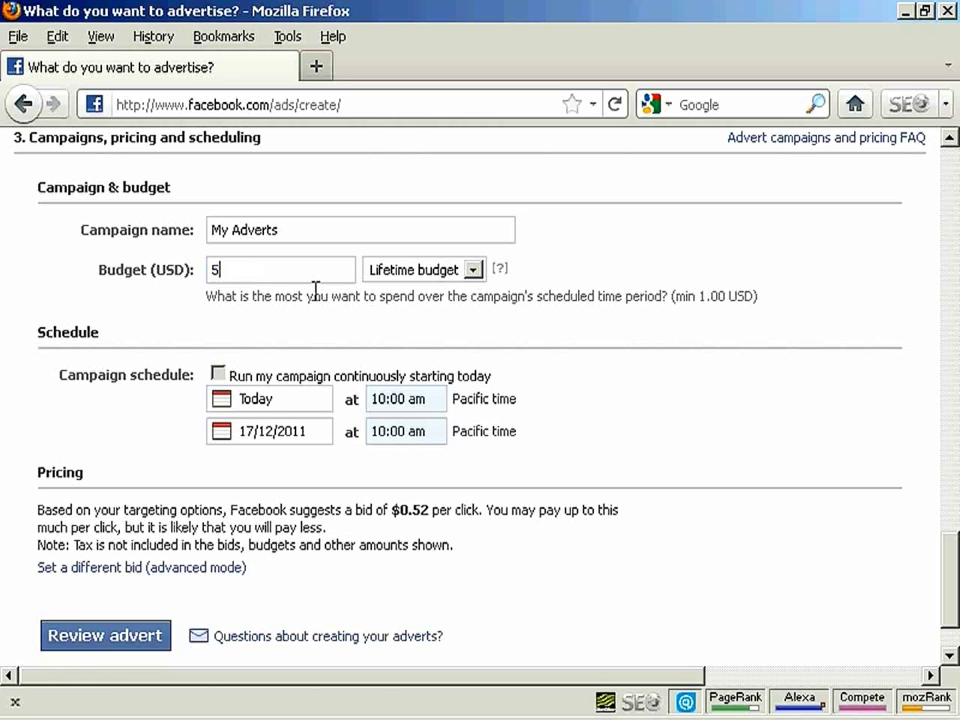
pyautogui.write('0.00')
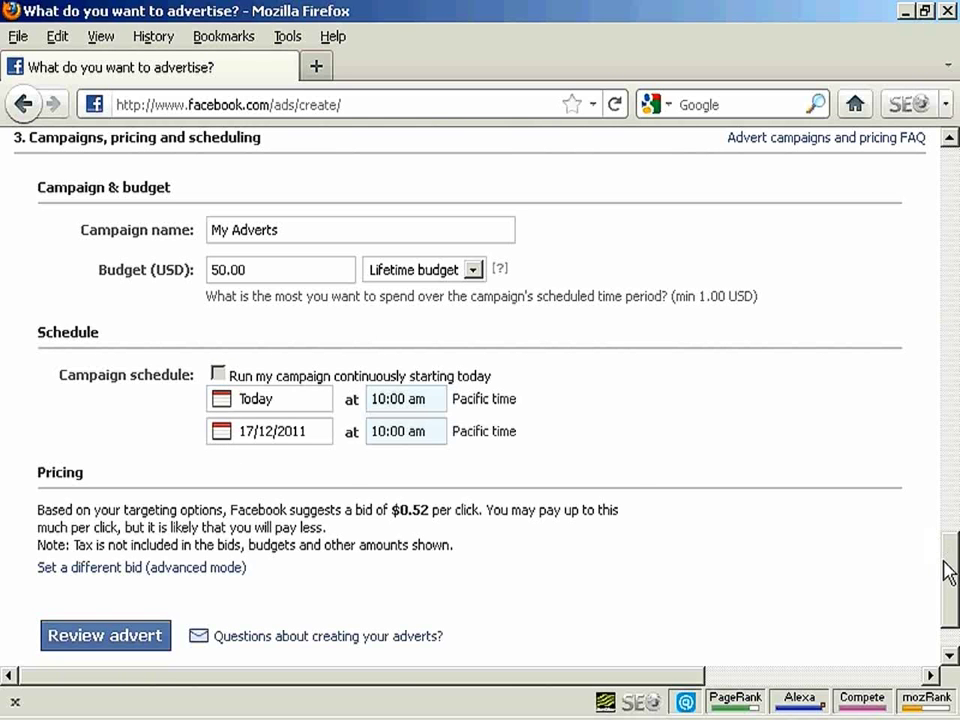
# - Set a different bid in advanced mode, with a maximum of 0.34 USD per click
pyautogui.moveTo(949, 573); pyautogui.dragTo(949, 590)
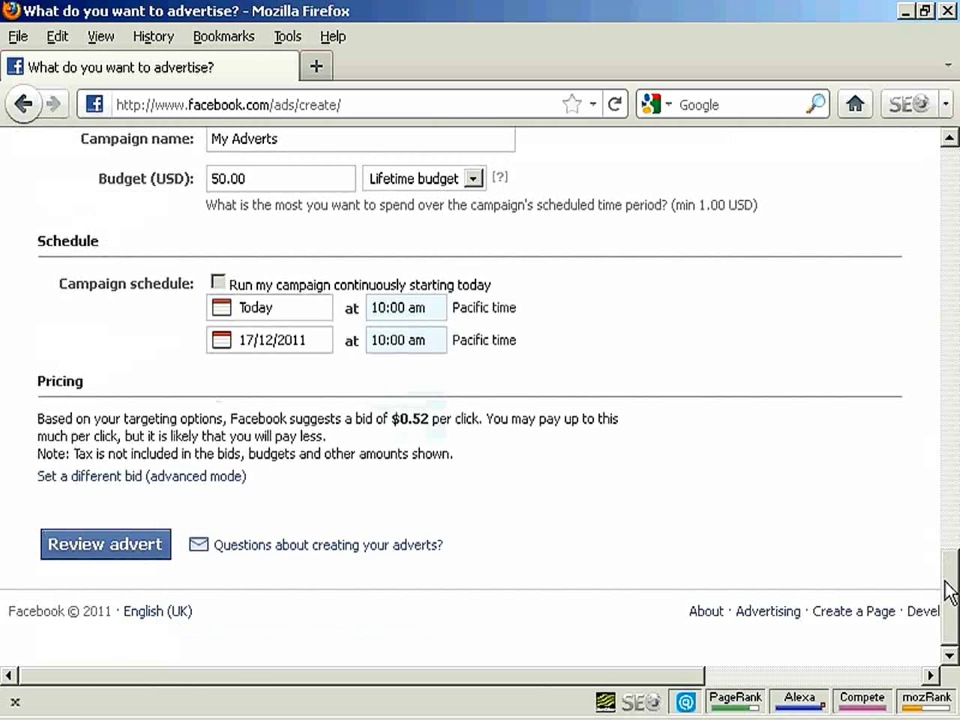
pyautogui.click(167, 477)
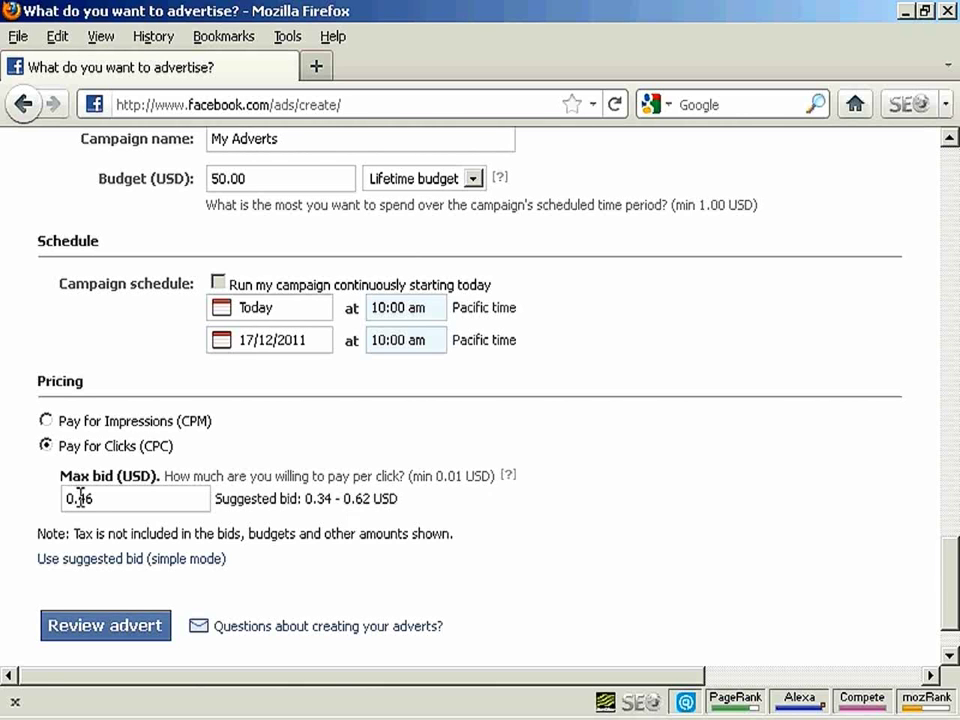
pyautogui.moveTo(80, 497); pyautogui.dragTo(94, 496)
pyautogui.write('34')
# - Proceed to the advert review and check its preview, audience, bid, budget and duration
pyautogui.scroll(-2, 530, 482)
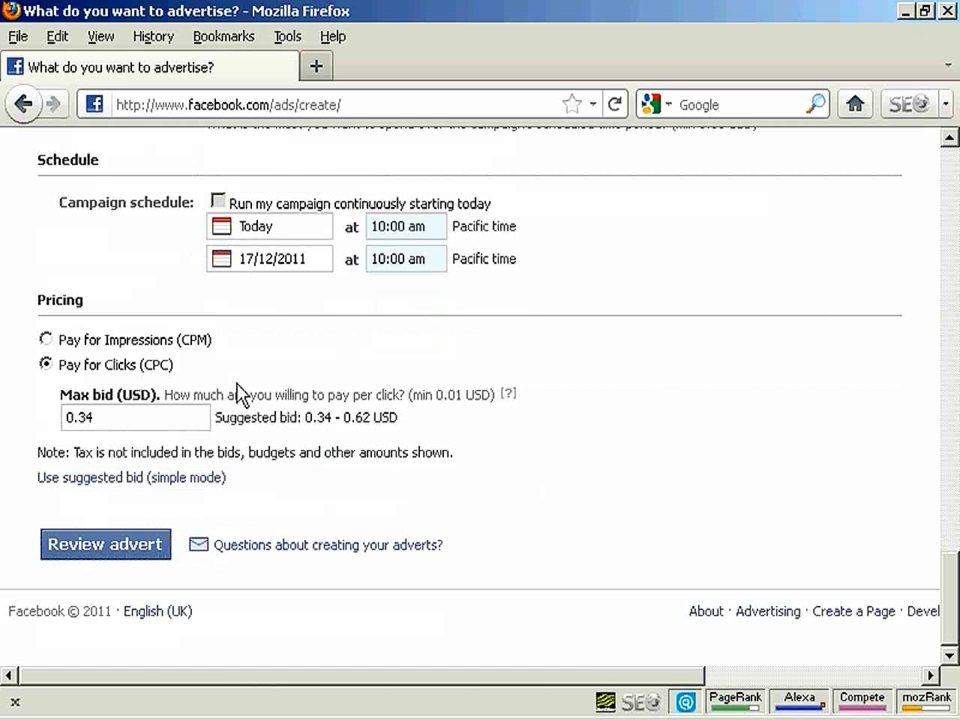
pyautogui.click(139, 556)
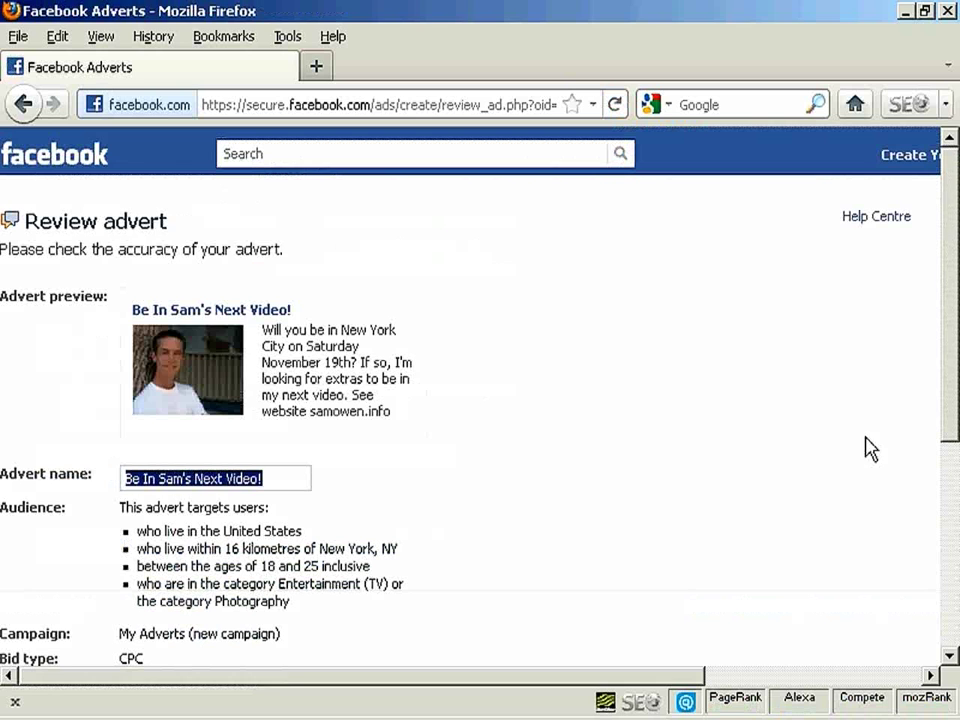
pyautogui.moveTo(952, 246); pyautogui.dragTo(951, 263)
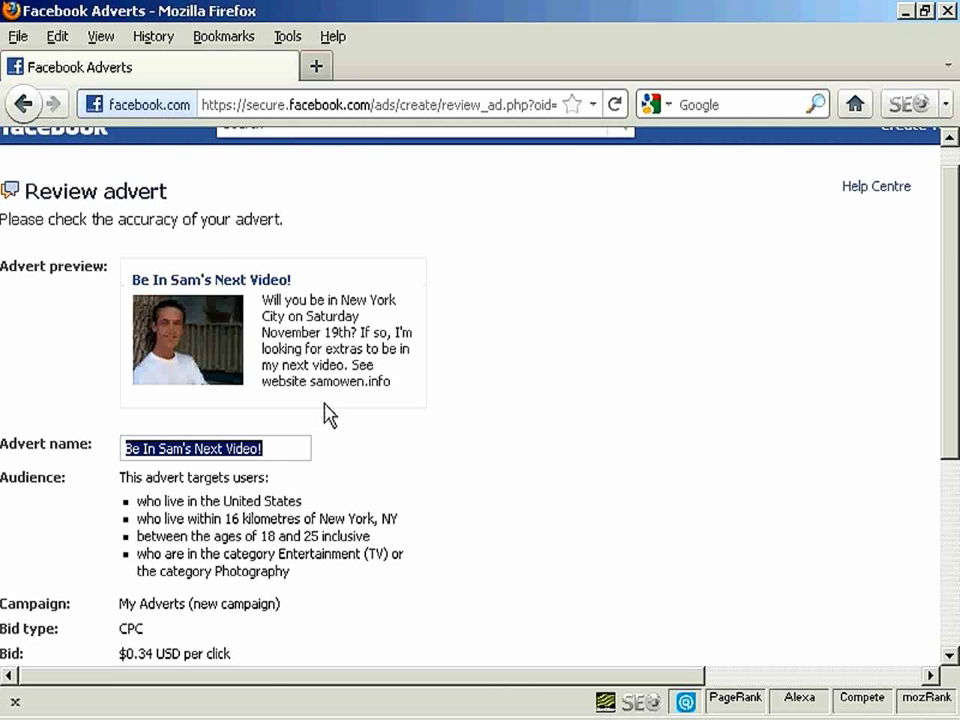
pyautogui.moveTo(951, 302); pyautogui.dragTo(951, 472)
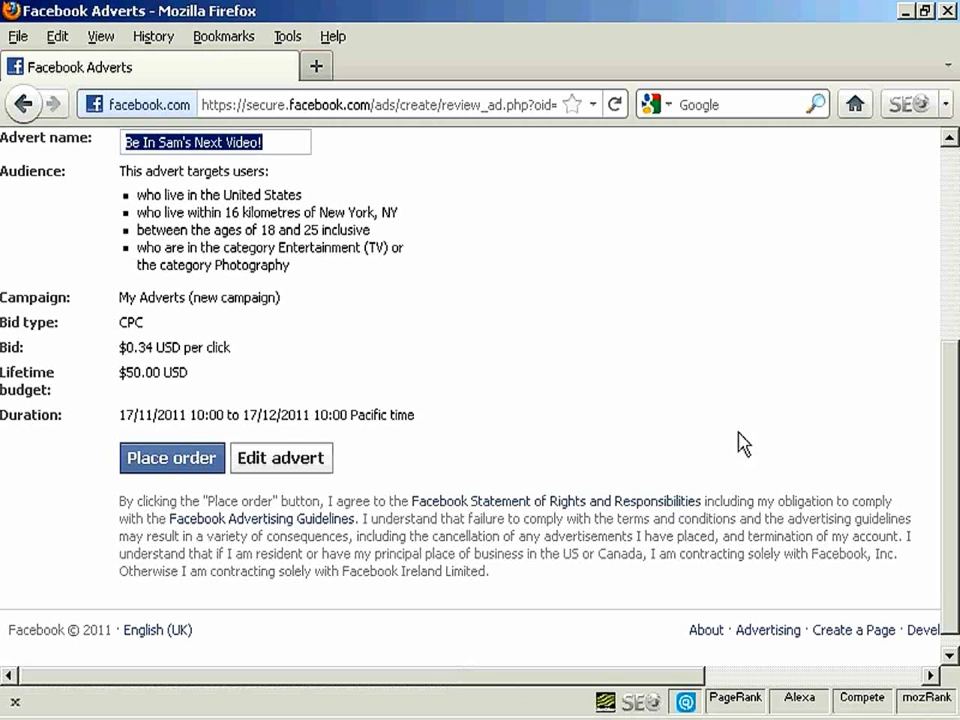
pyautogui.moveTo(955, 525); pyautogui.dragTo(942, 335)
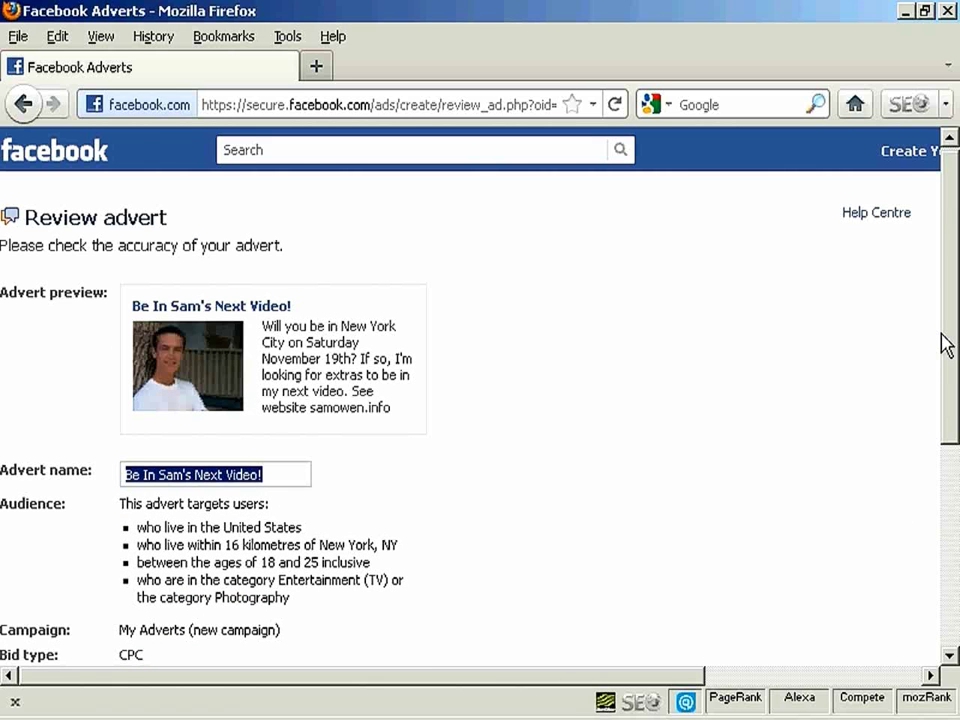